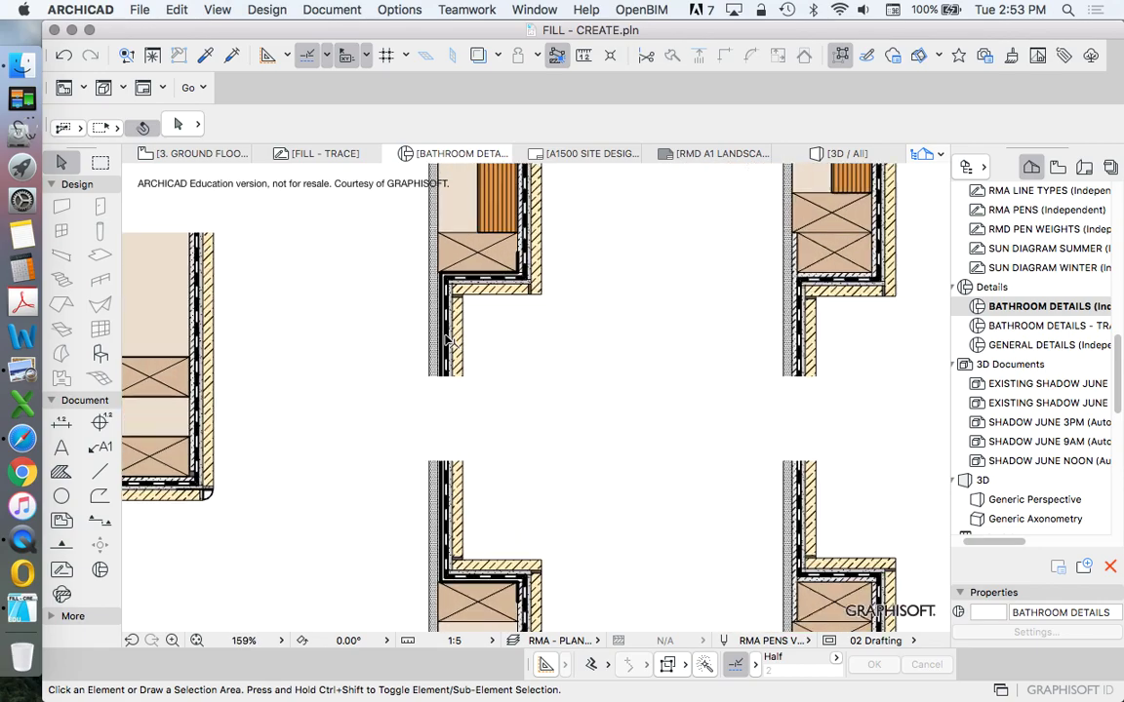
scroll(449, 339, "up", 15)
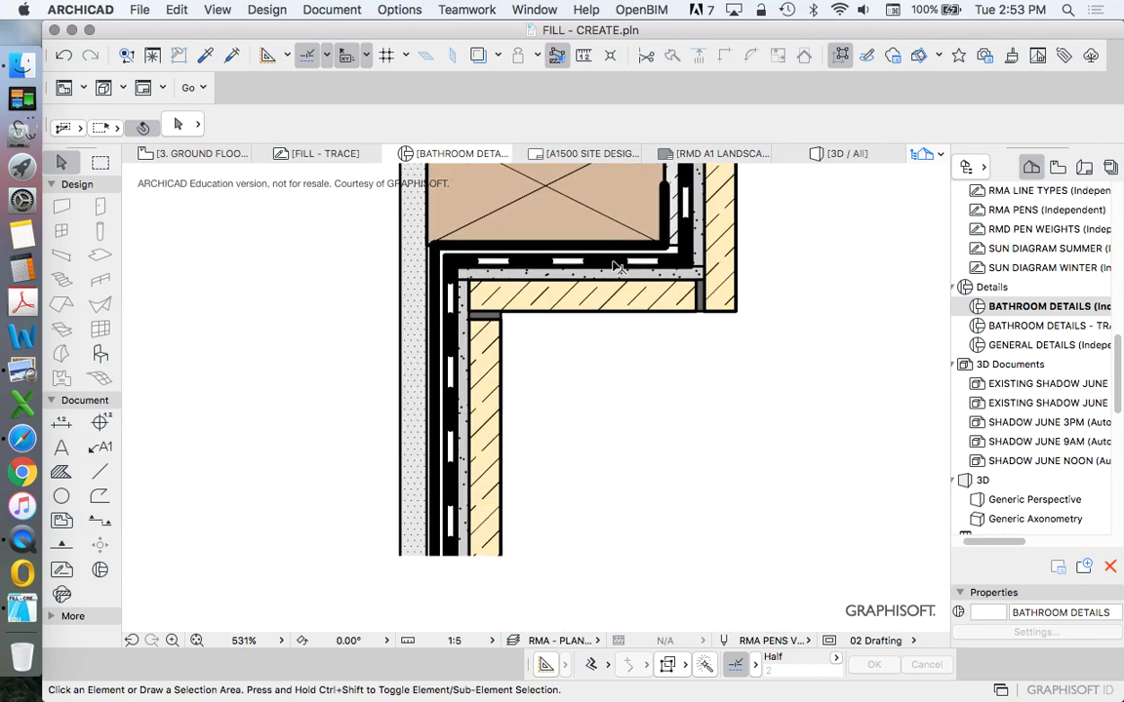
Step: Paste a blank white fill over the gap between the upper and lower shower niche wall details
scroll(586, 251, "down", 7)
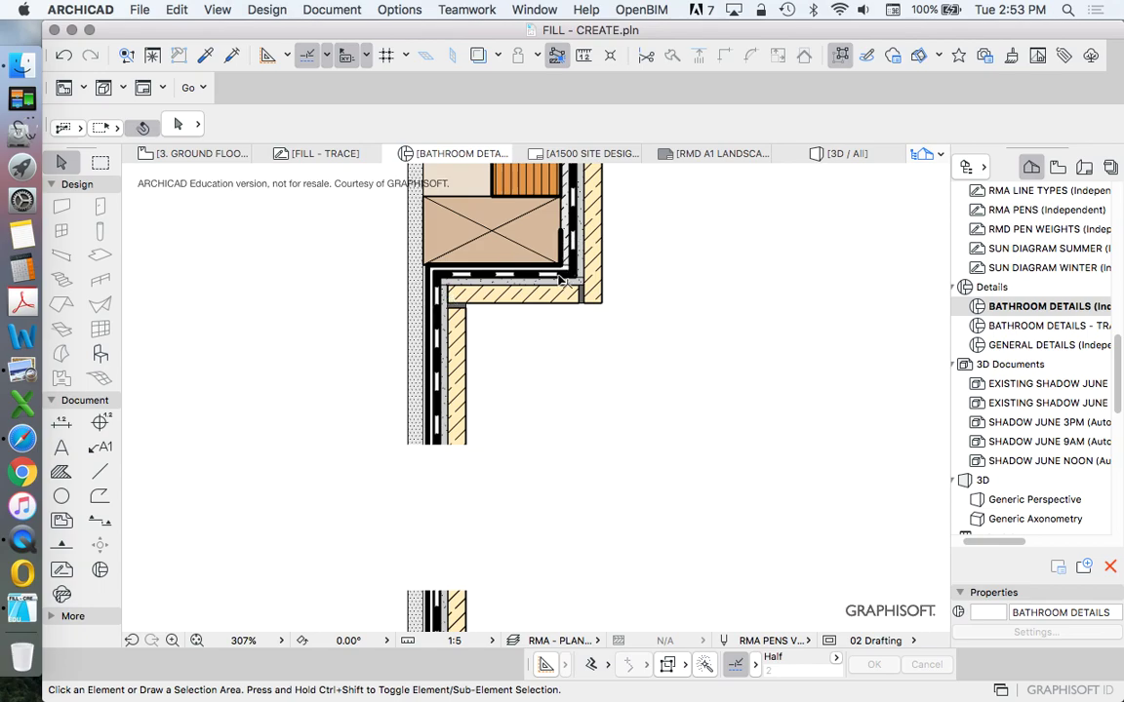
scroll(585, 211, "down", 2)
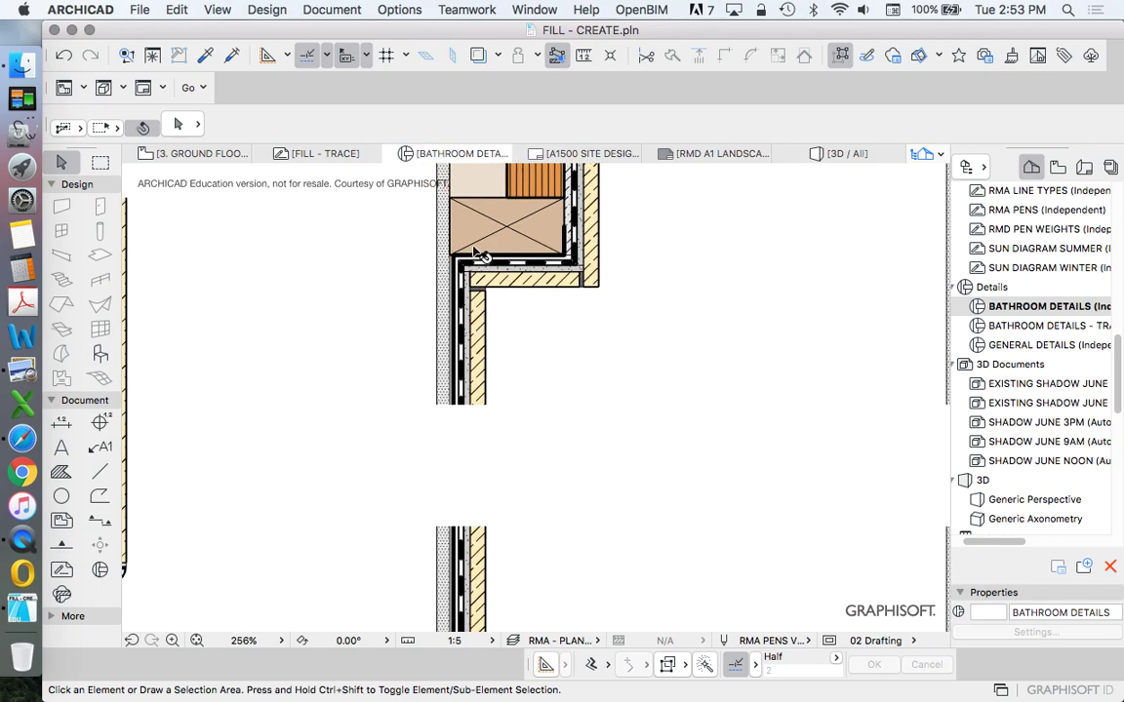
scroll(465, 252, "down", 5)
scroll(535, 537, "up", 8)
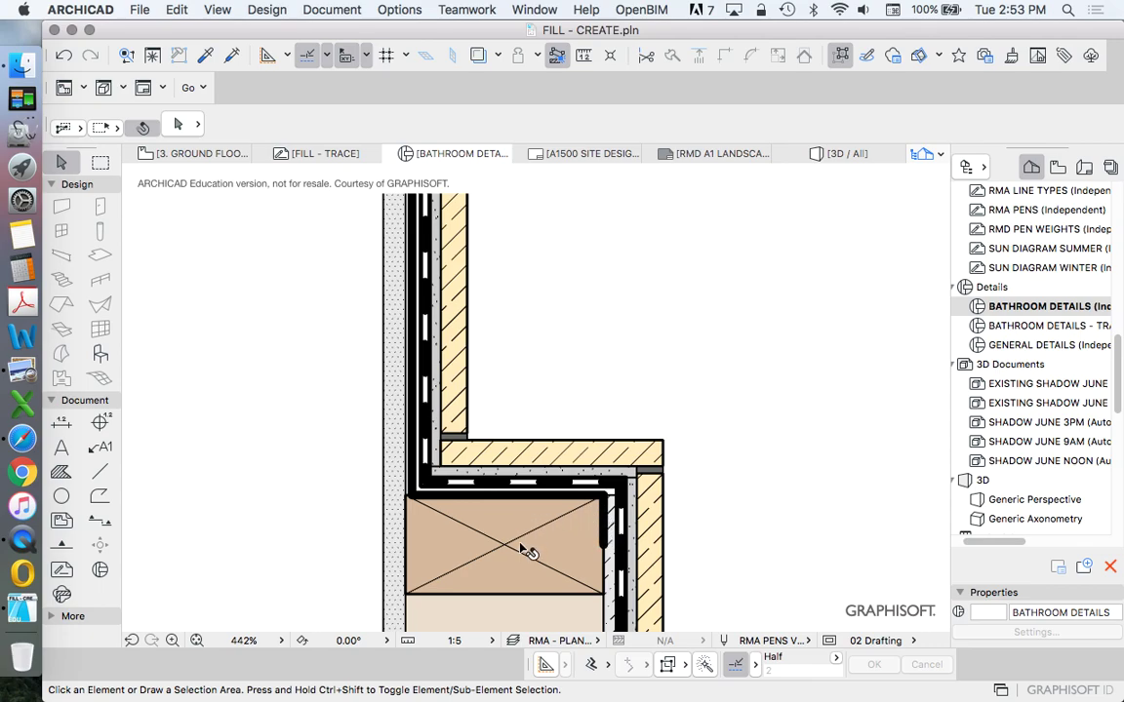
scroll(522, 531, "down", 5)
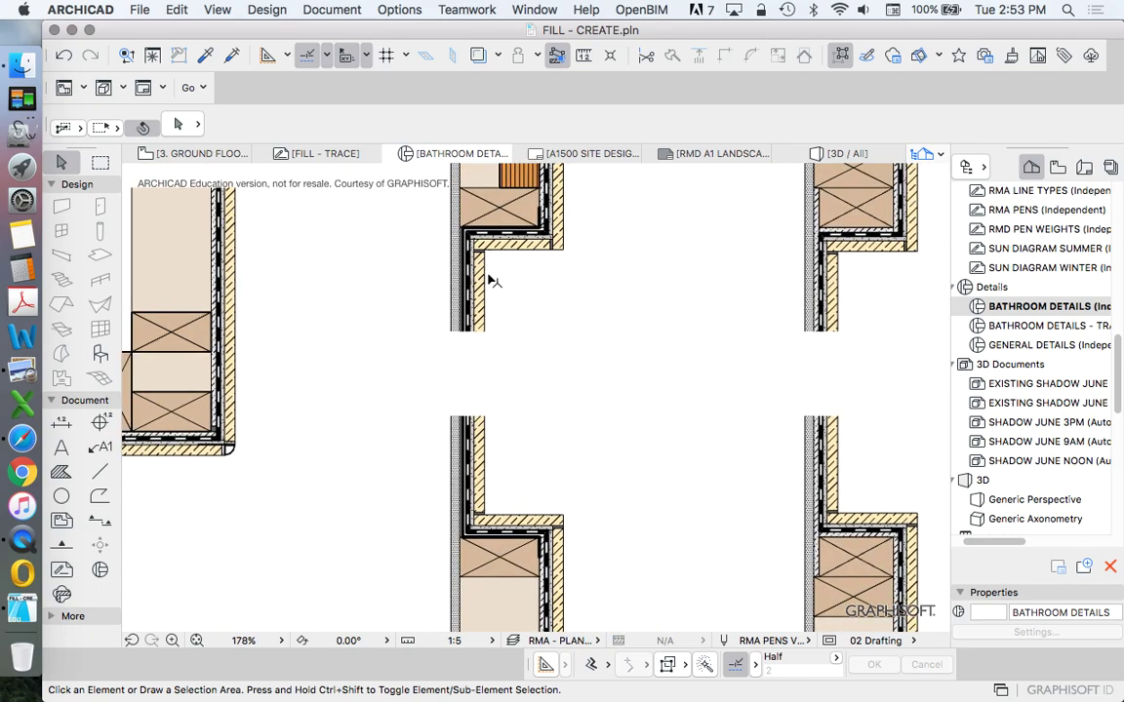
scroll(492, 281, "up", 2)
scroll(512, 374, "down", 2)
scroll(431, 313, "down", 4)
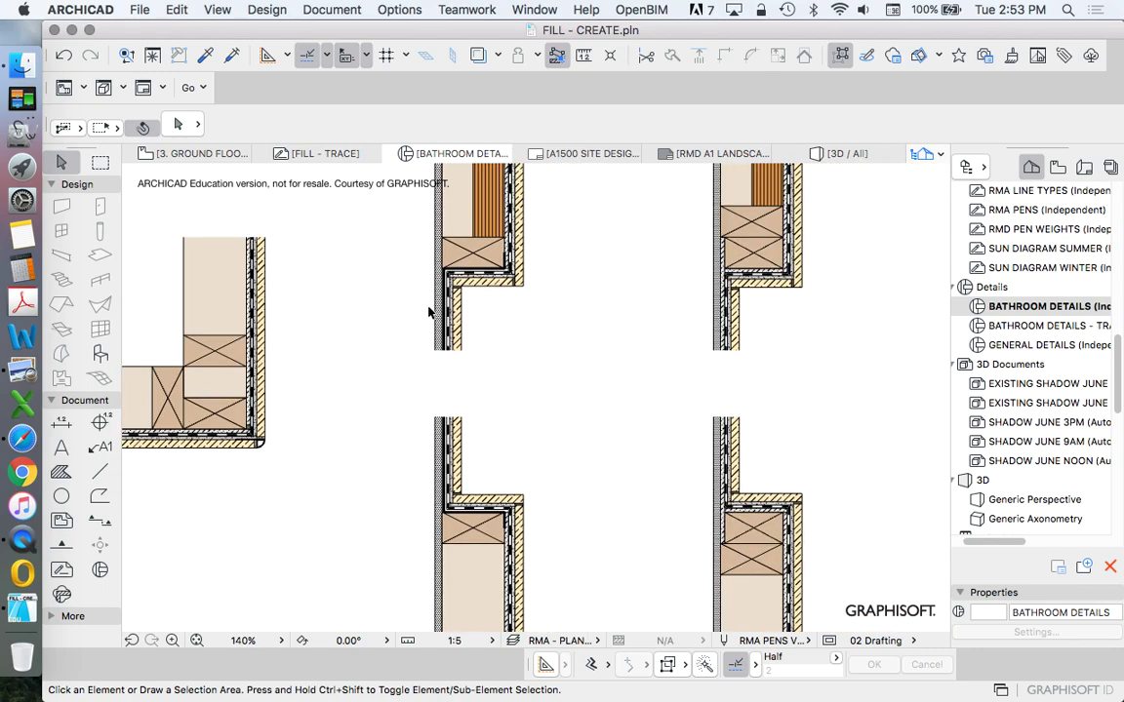
scroll(476, 319, "up", 5)
key("super+v")
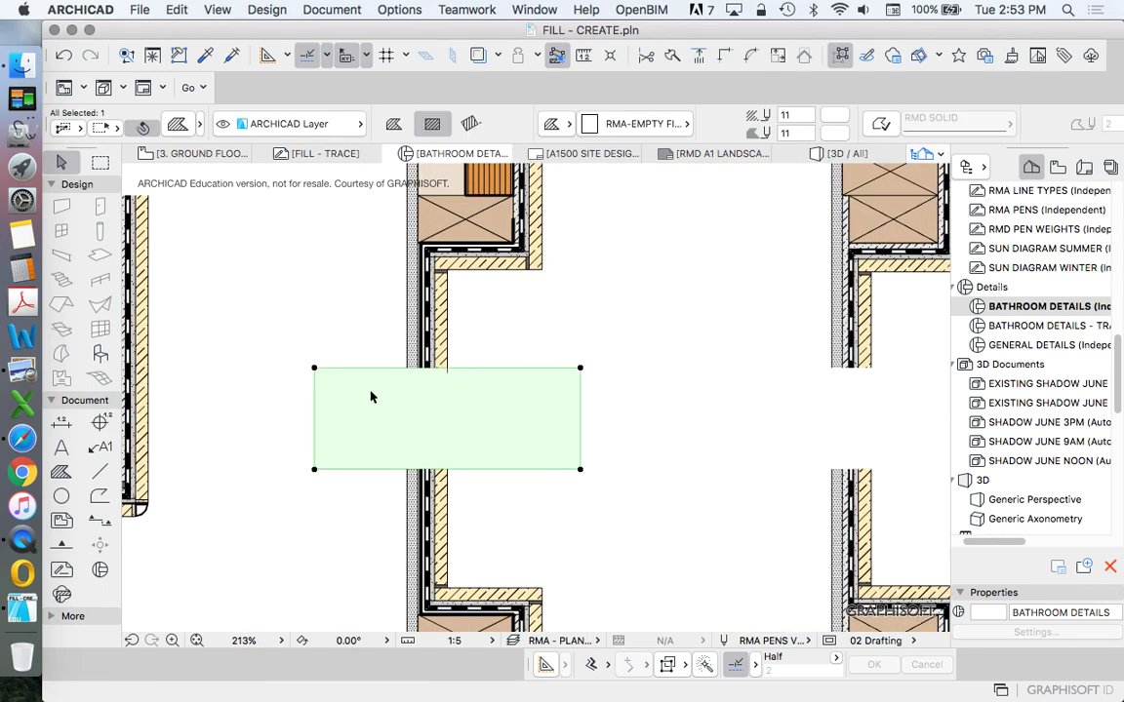
left_click(346, 303)
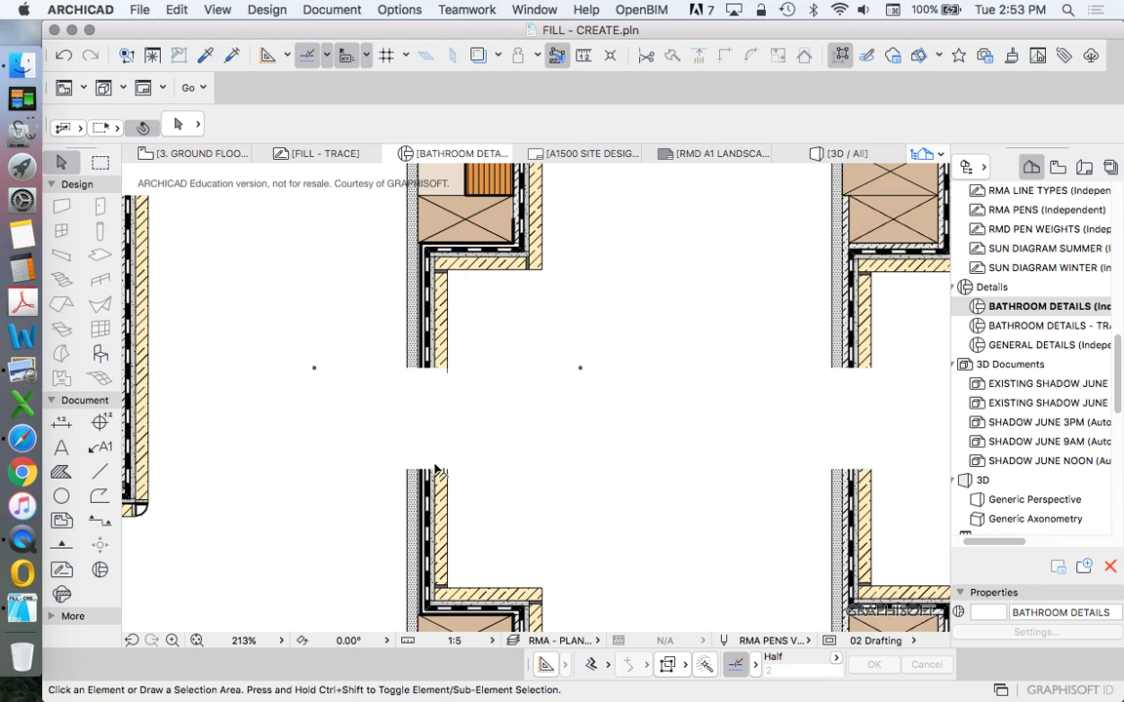
Step: Zoom around the bathroom details to check the masked wall break
scroll(434, 369, "down", 3)
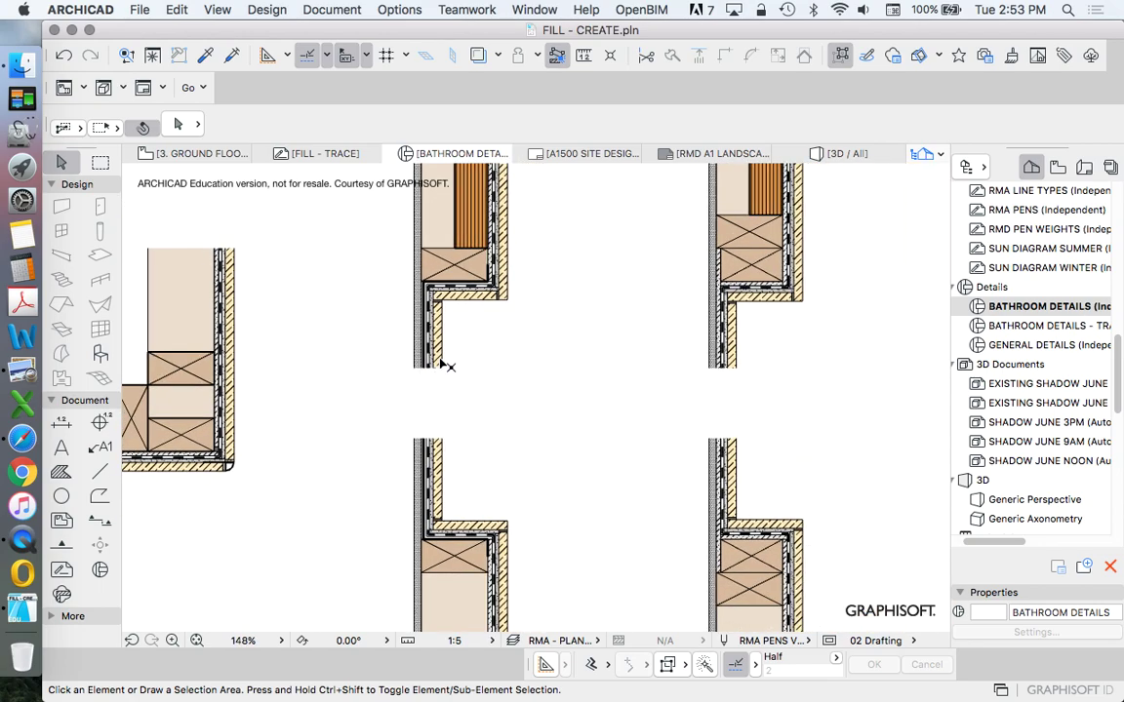
scroll(400, 283, "up", 4)
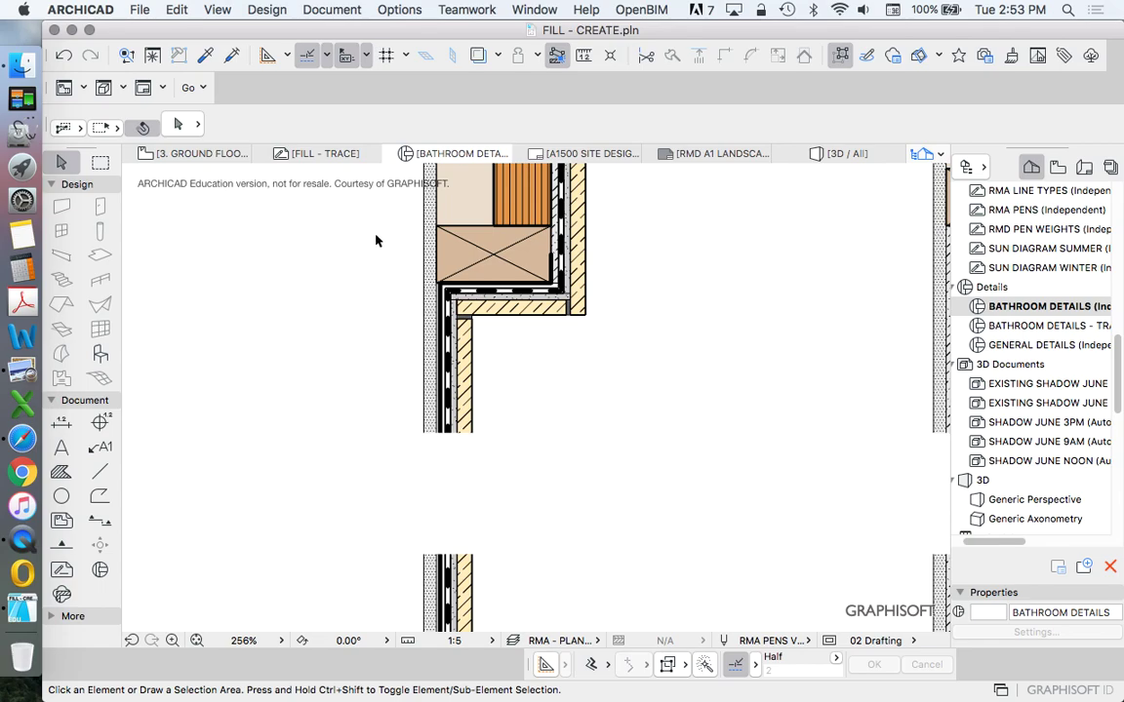
scroll(375, 241, "down", 2)
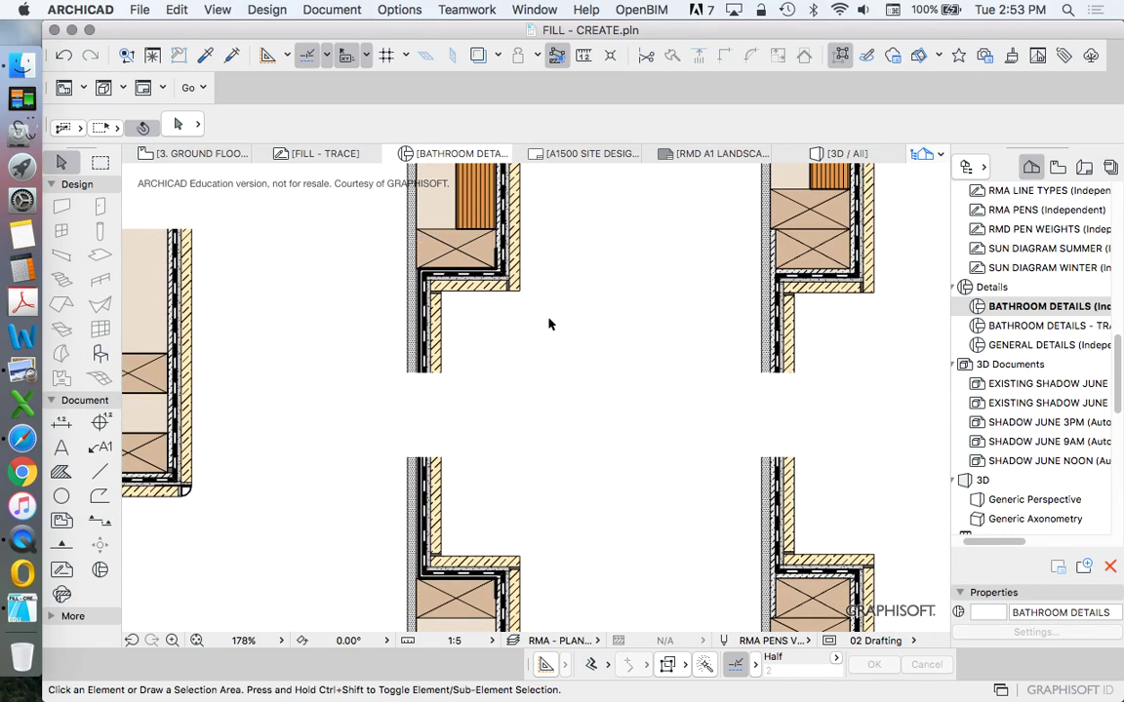
scroll(371, 299, "down", 2)
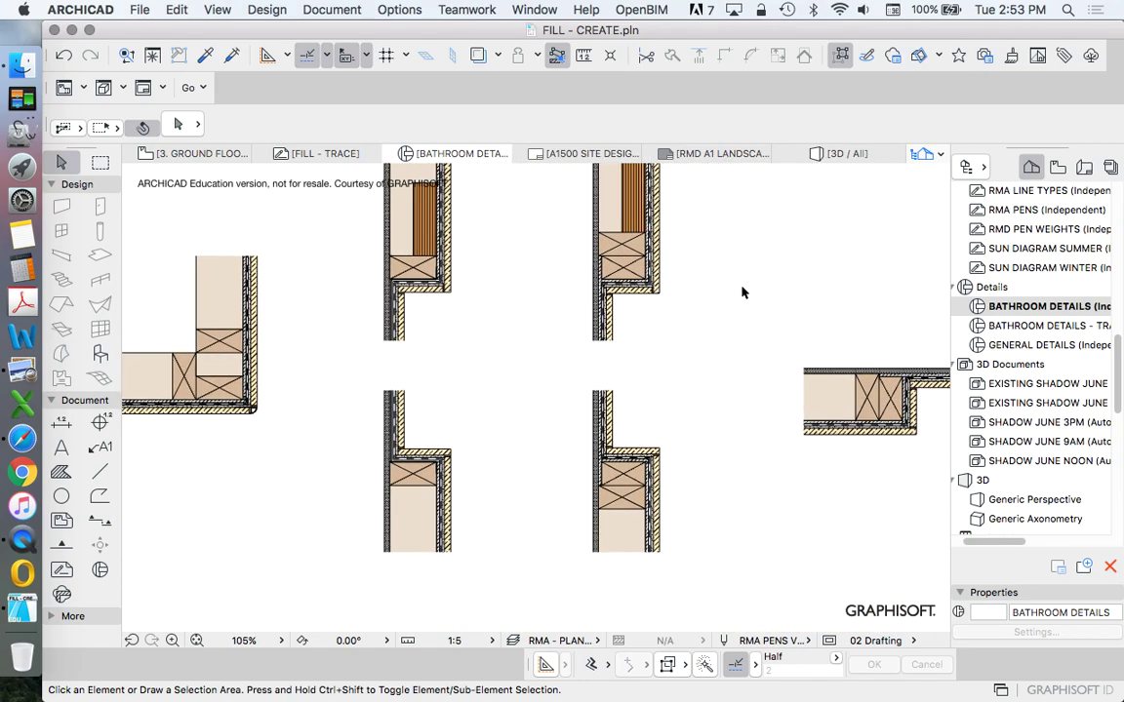
middle_click_drag(742, 290, 593, 407)
scroll(595, 390, "up", 2)
scroll(570, 183, "up", 2)
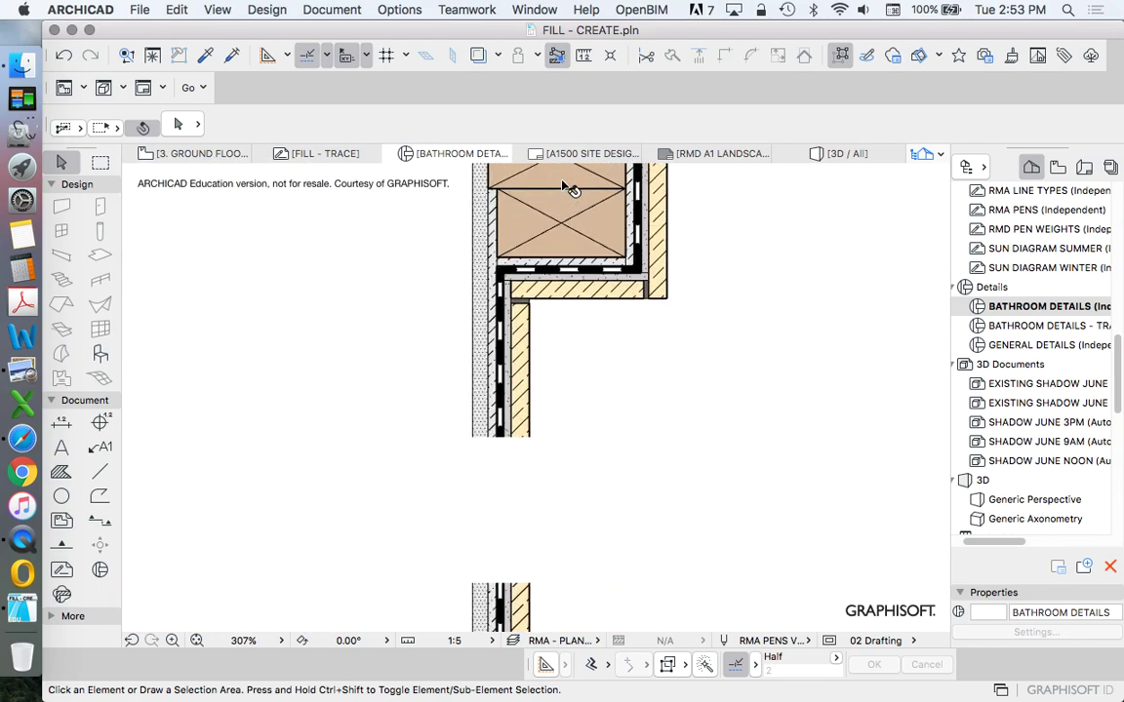
scroll(569, 293, "down", 3)
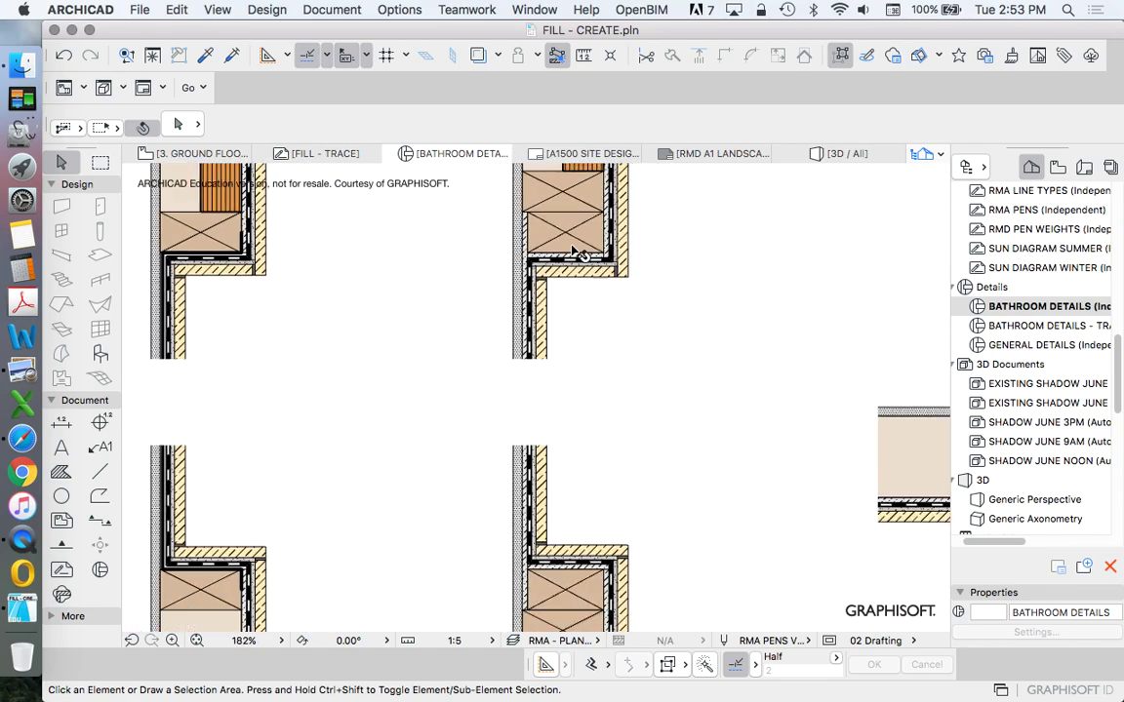
scroll(585, 305, "down", 2)
scroll(584, 185, "up", 3)
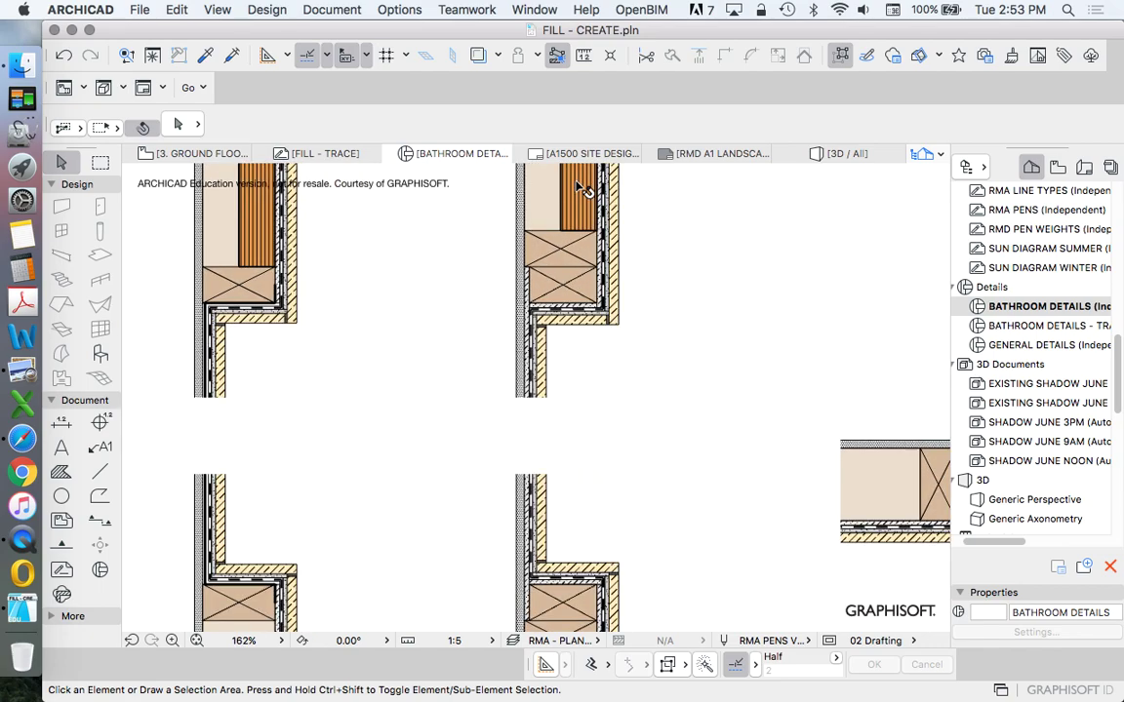
scroll(584, 250, "up", 3)
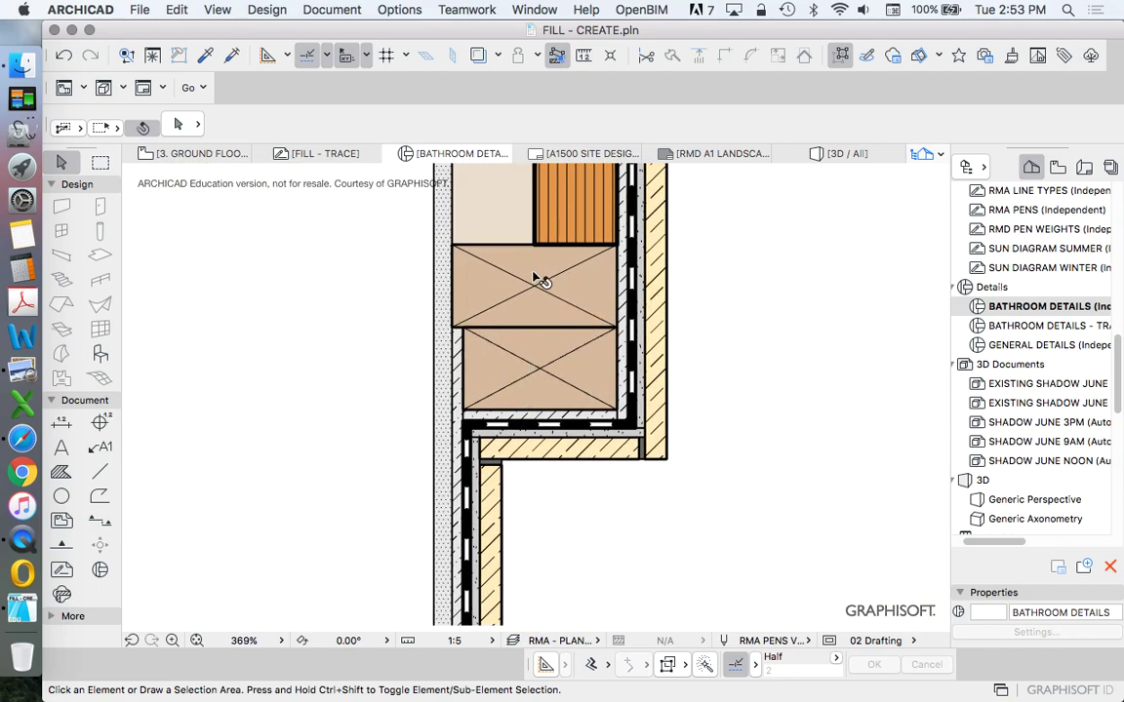
scroll(540, 280, "down", 3)
scroll(557, 282, "up", 1)
scroll(556, 234, "down", 3)
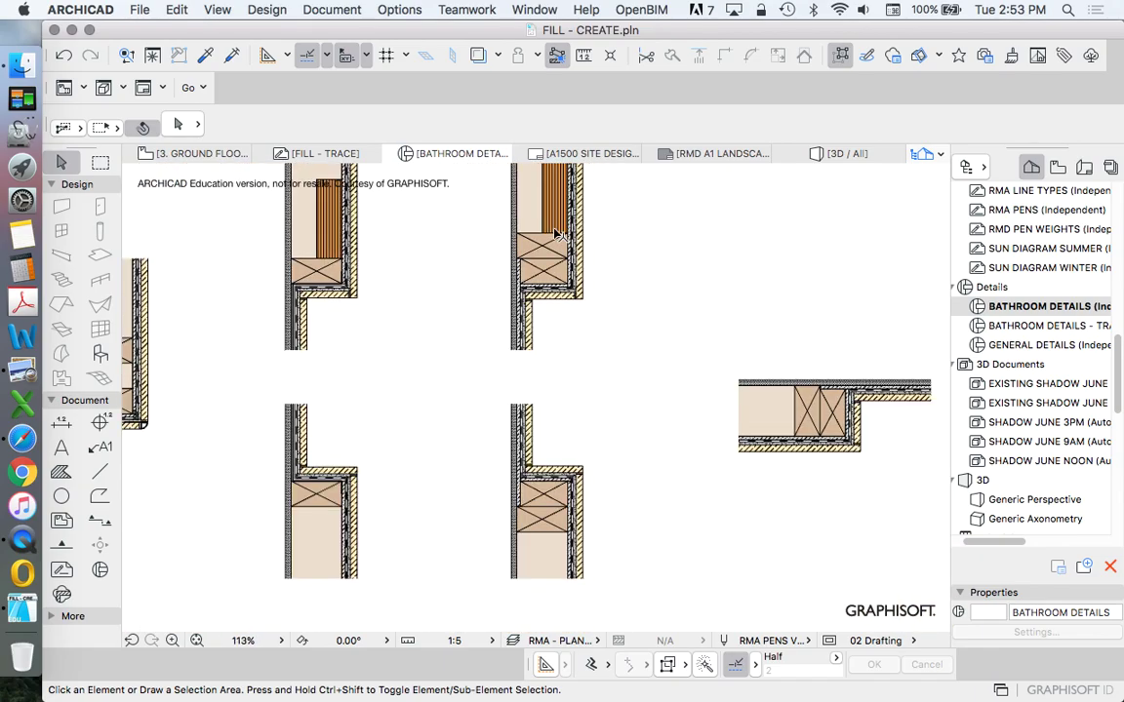
scroll(552, 474, "up", 5)
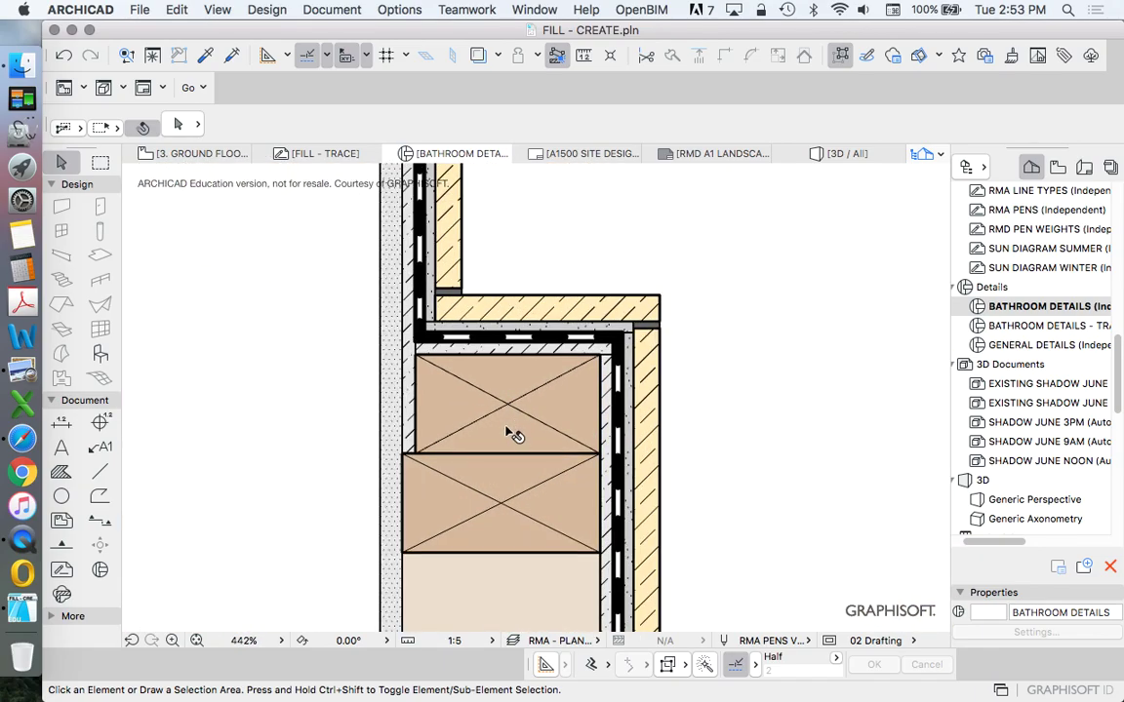
scroll(520, 449, "down", 4)
scroll(503, 297, "up", 3)
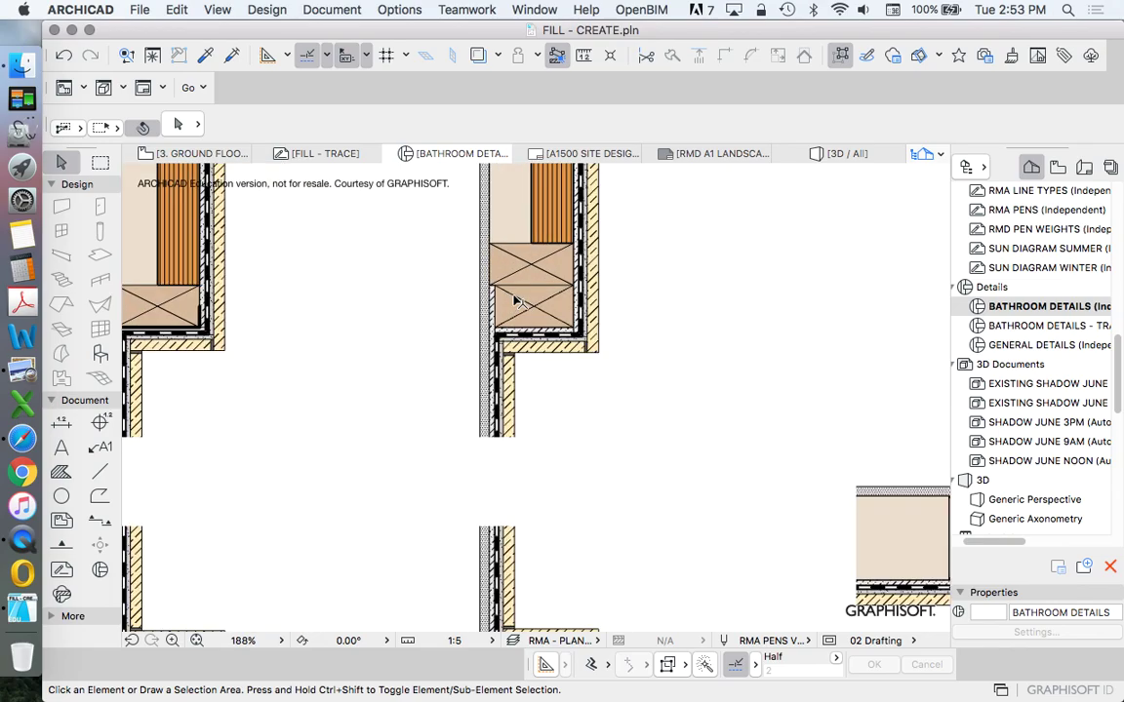
scroll(485, 304, "down", 3)
scroll(604, 389, "up", 4)
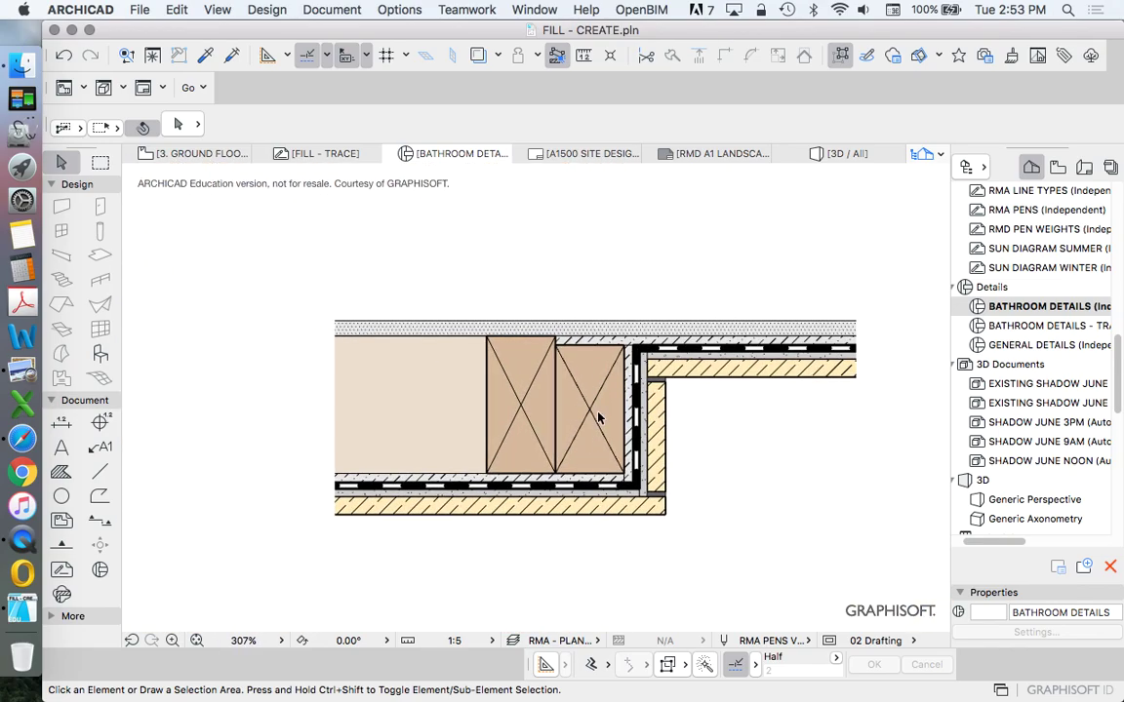
scroll(604, 388, "down", 3)
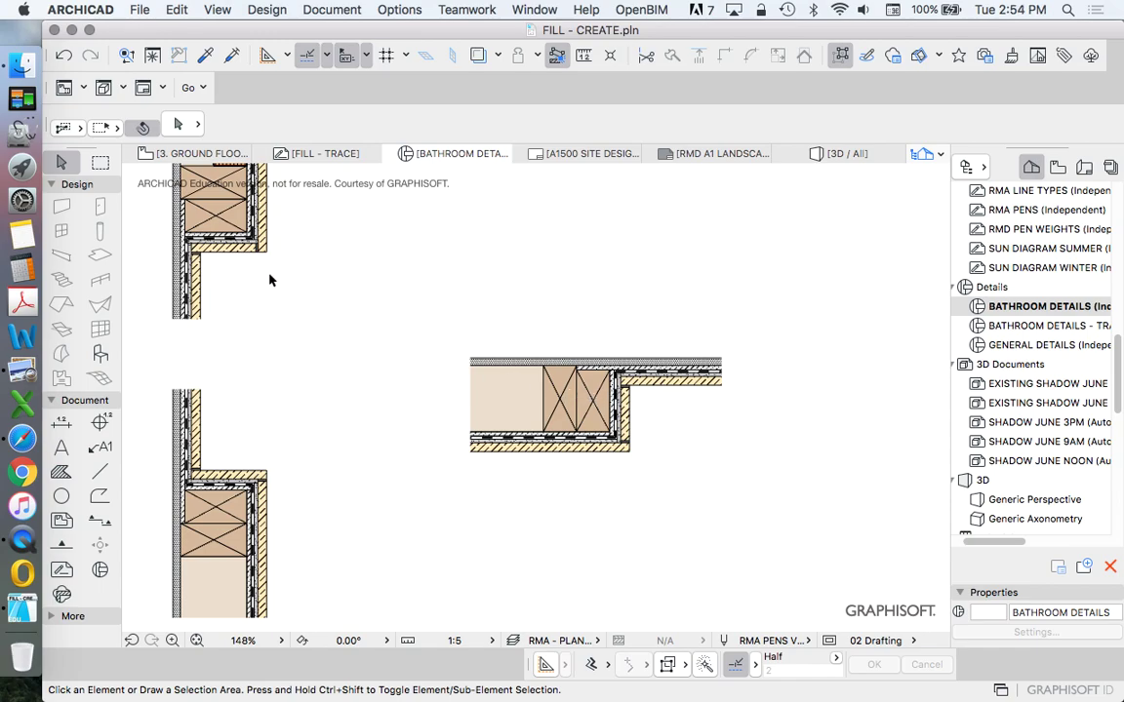
scroll(180, 191, "up", 4)
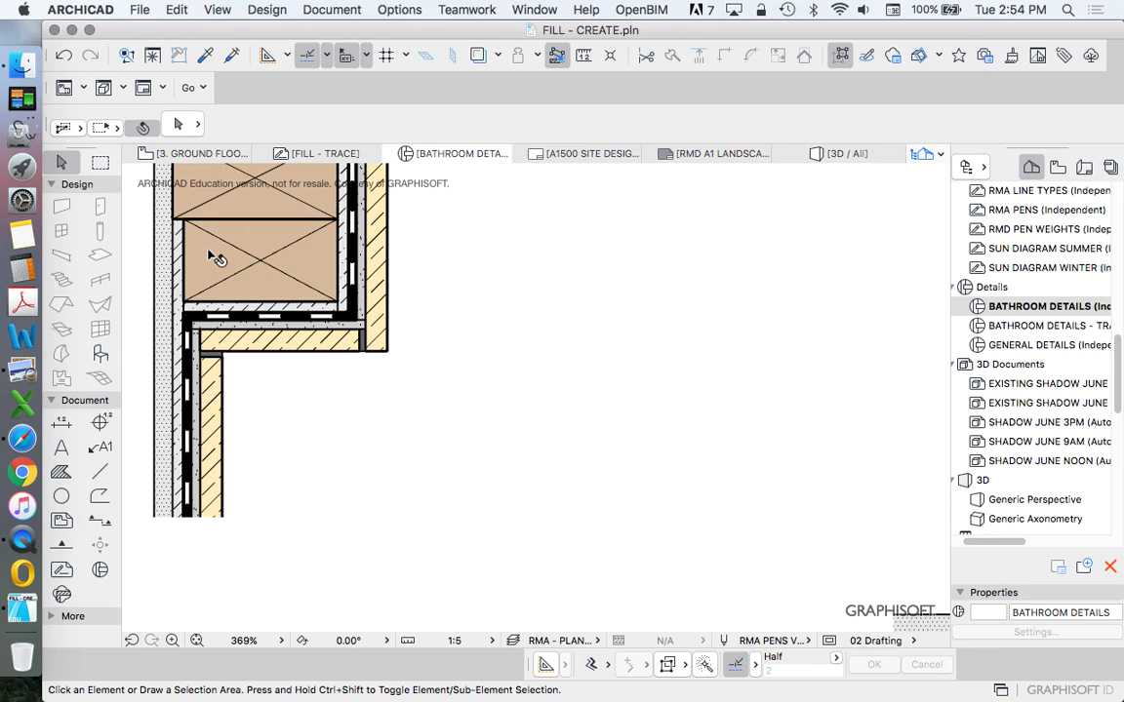
left_click(179, 251)
scroll(181, 244, "up", 3)
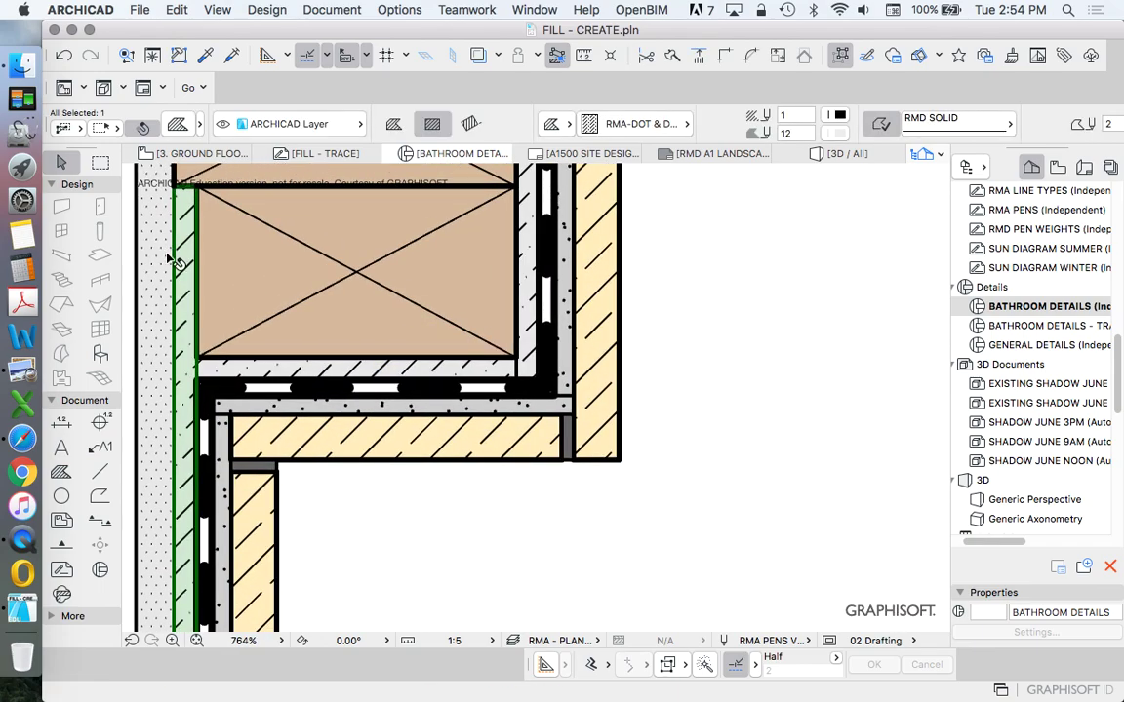
scroll(205, 236, "down", 1)
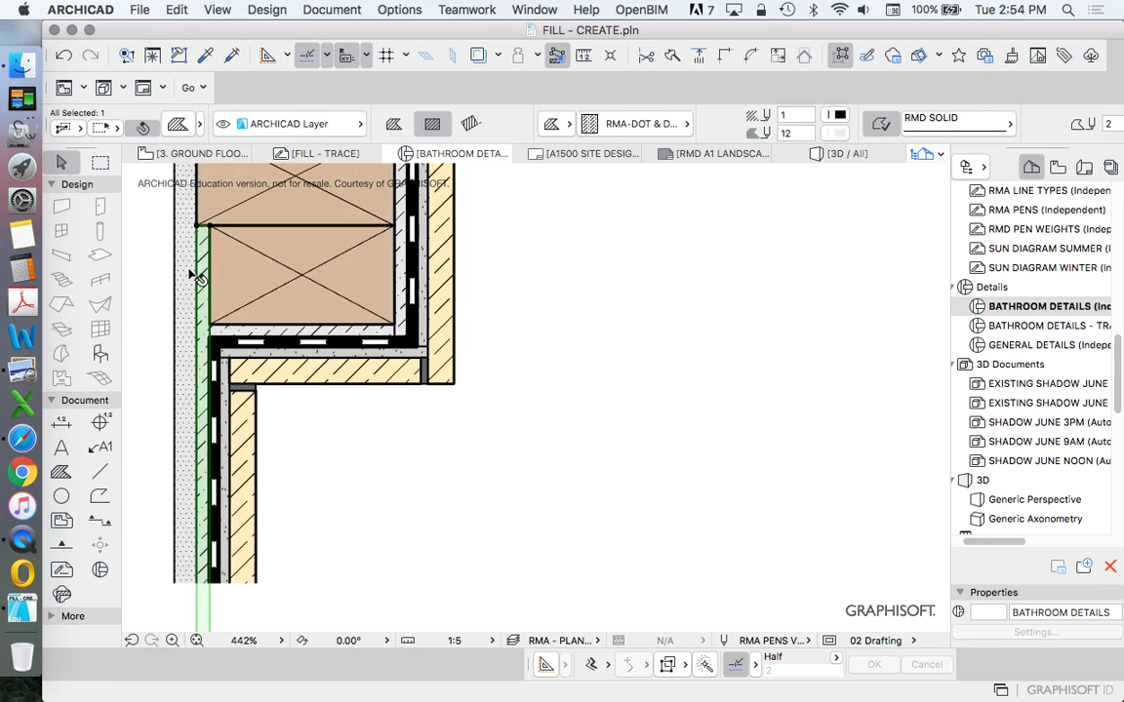
scroll(195, 225, "down", 3)
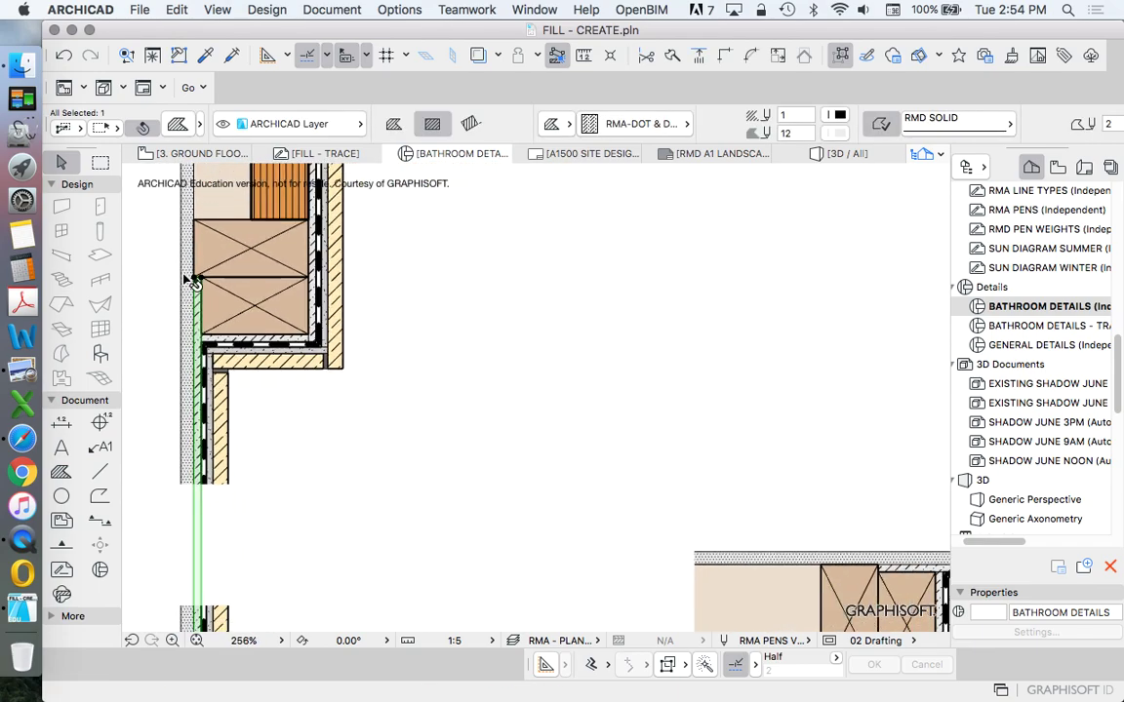
left_click(150, 326)
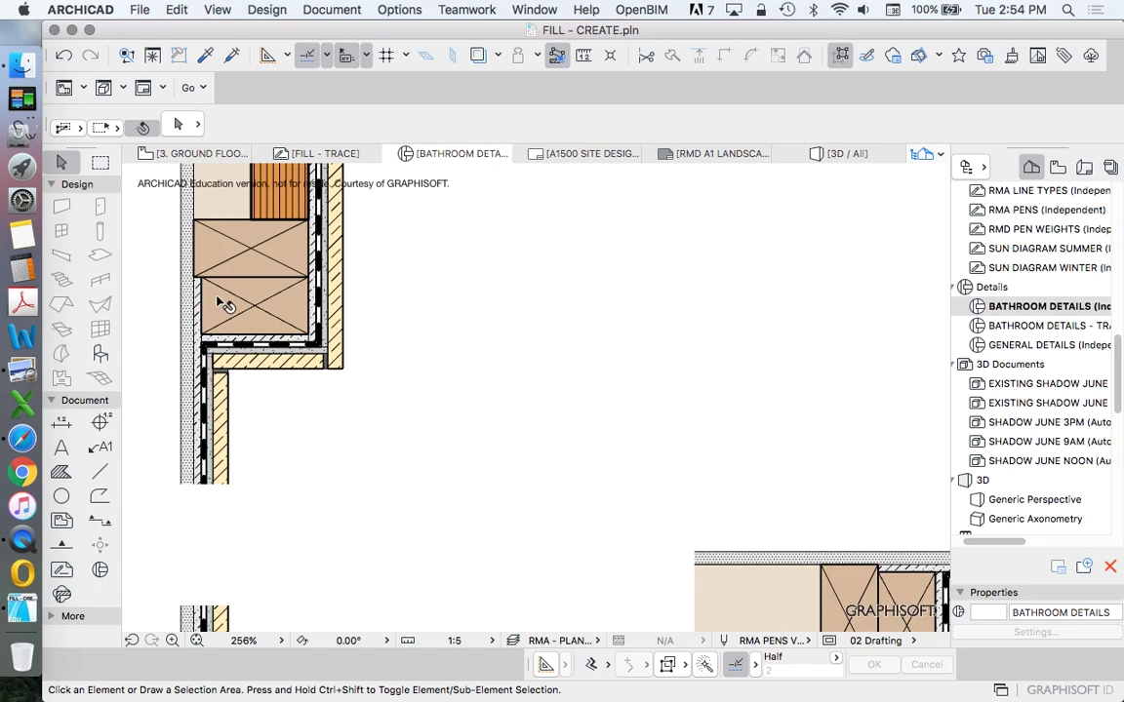
scroll(223, 309, "down", 3)
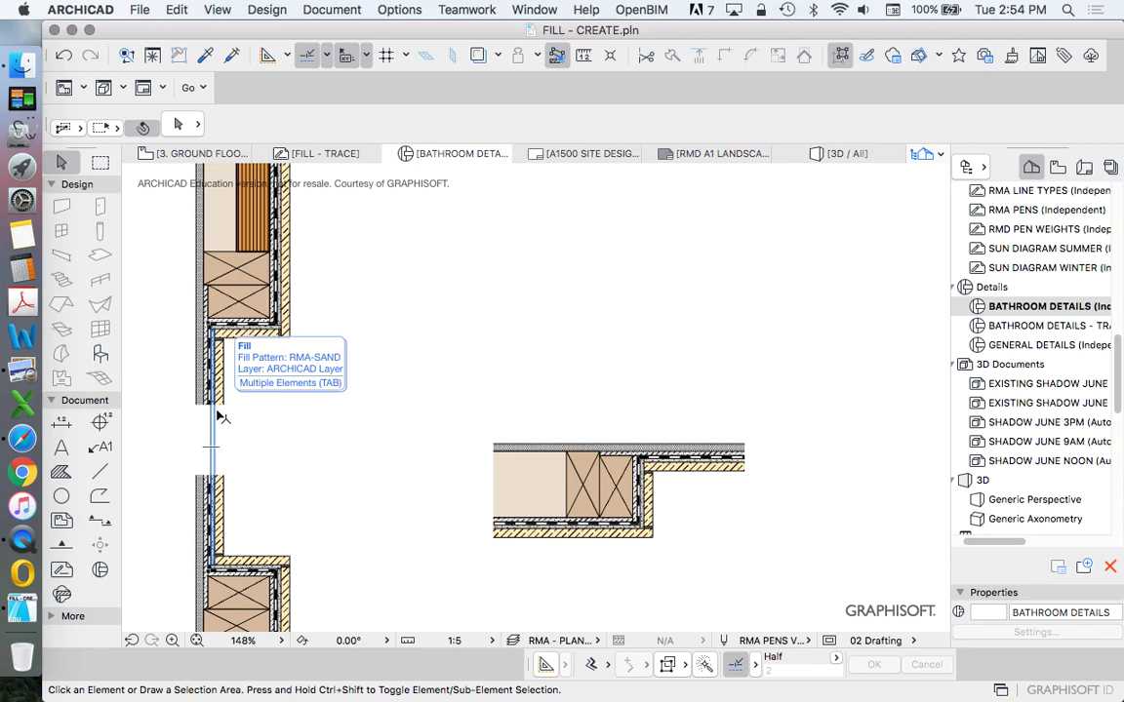
scroll(469, 261, "down", 2)
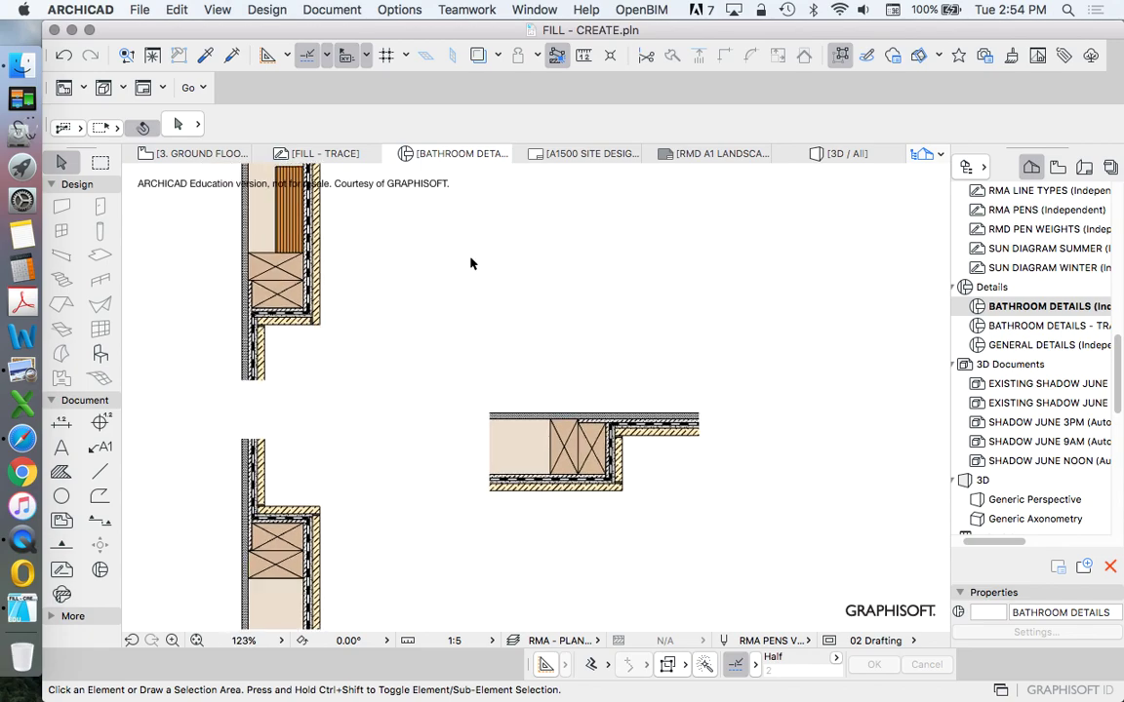
scroll(664, 472, "up", 3)
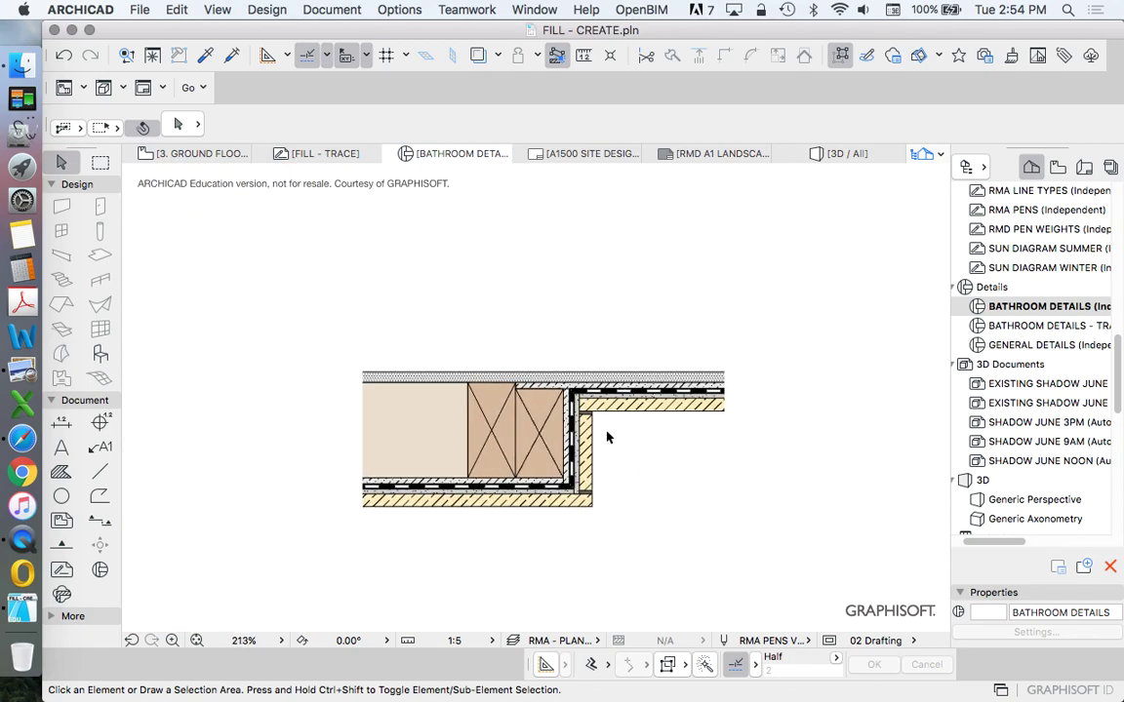
scroll(605, 413, "up", 3)
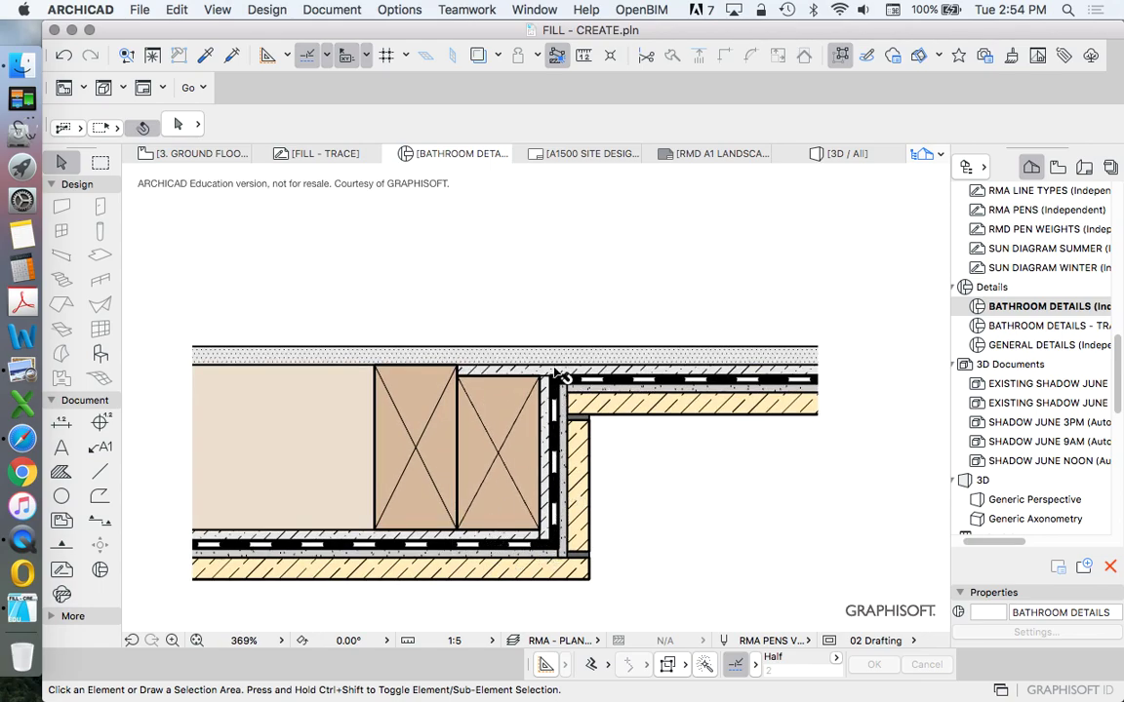
scroll(585, 430, "down", 4)
scroll(414, 346, "down", 1)
scroll(325, 256, "up", 3)
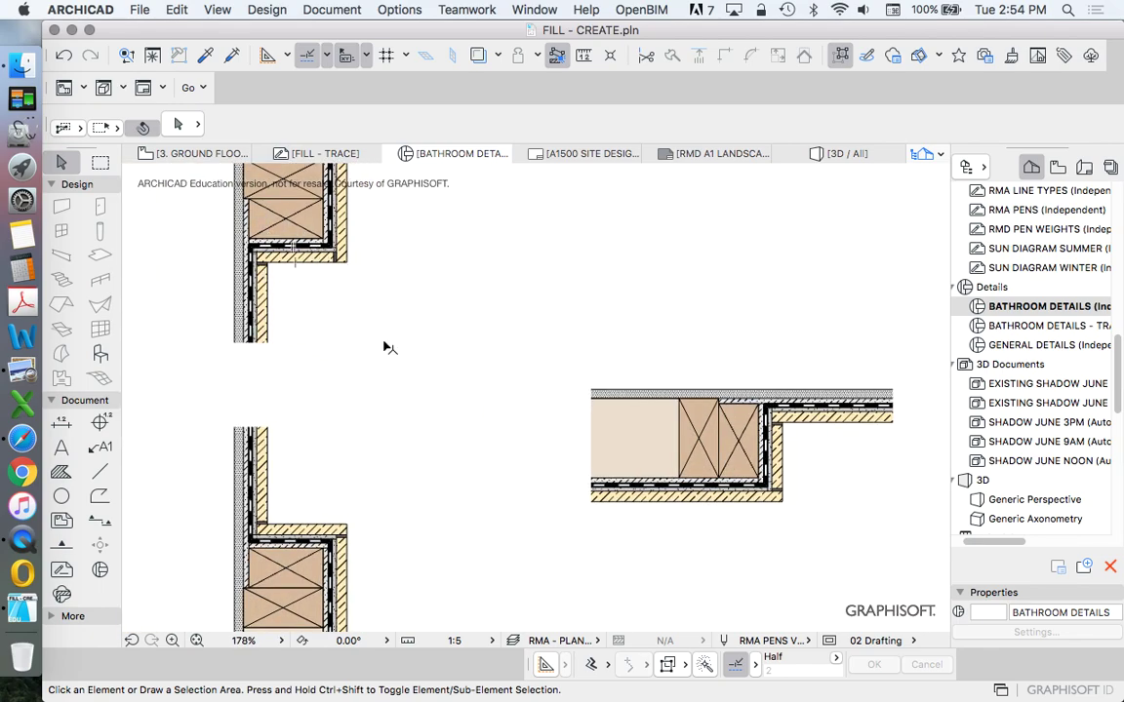
scroll(395, 400, "down", 2)
scroll(322, 332, "up", 1)
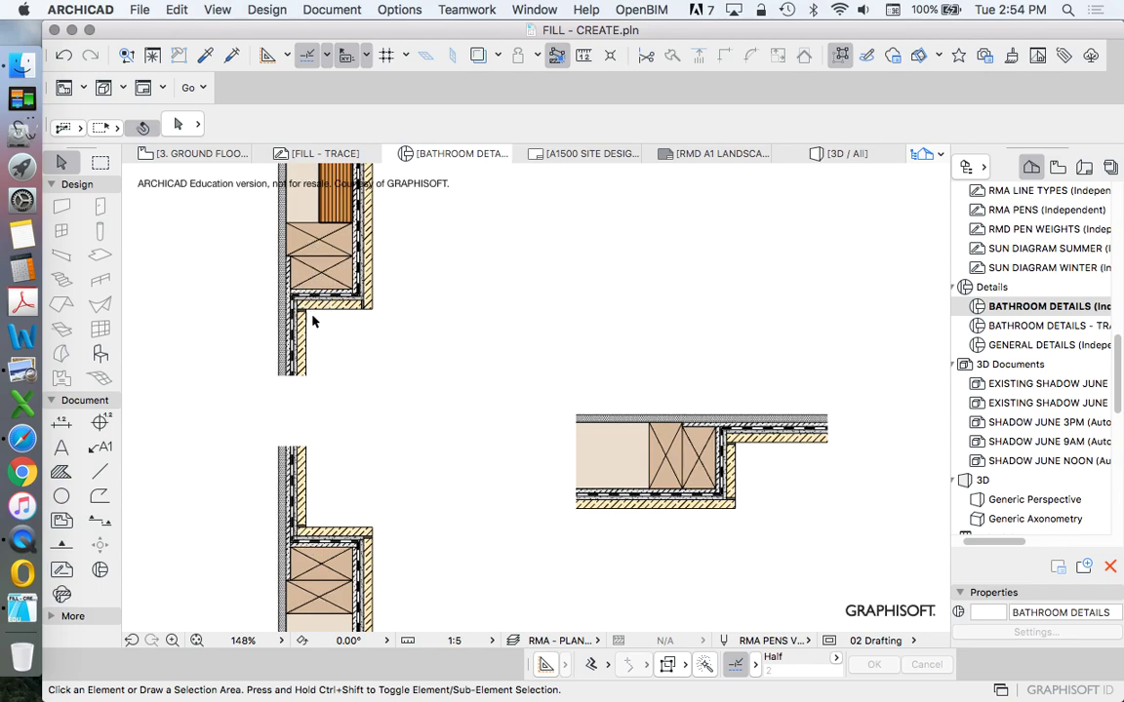
scroll(317, 310, "up", 3)
scroll(348, 282, "down", 2)
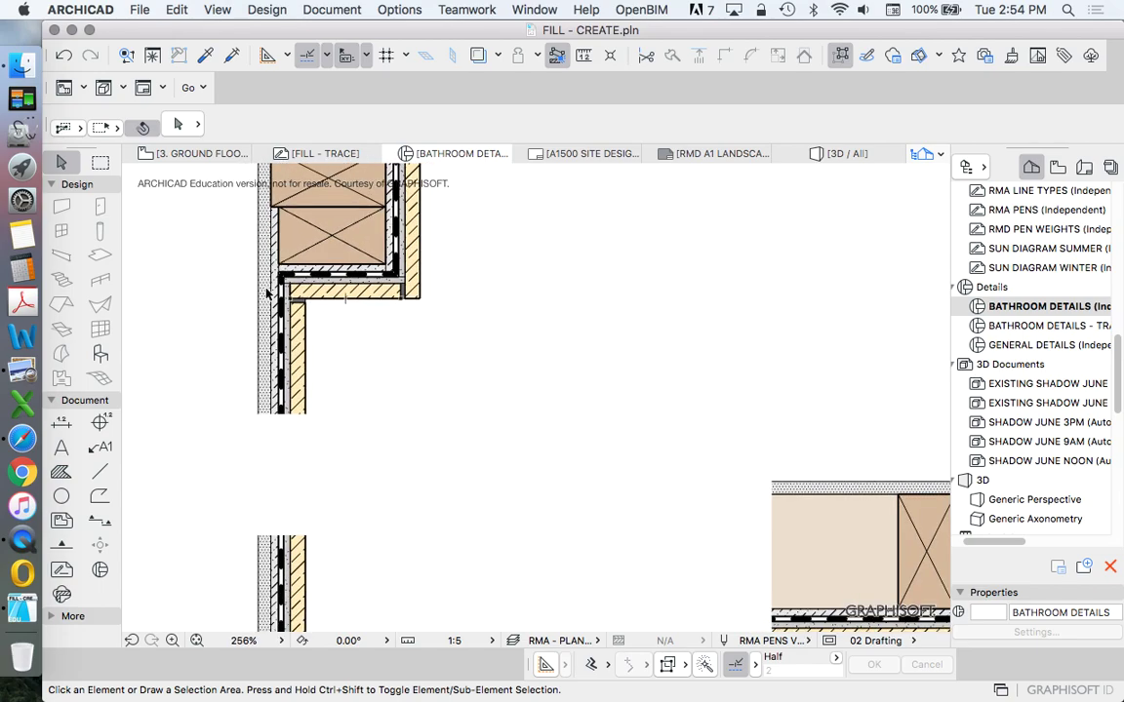
scroll(303, 319, "down", 3)
scroll(254, 283, "up", 5)
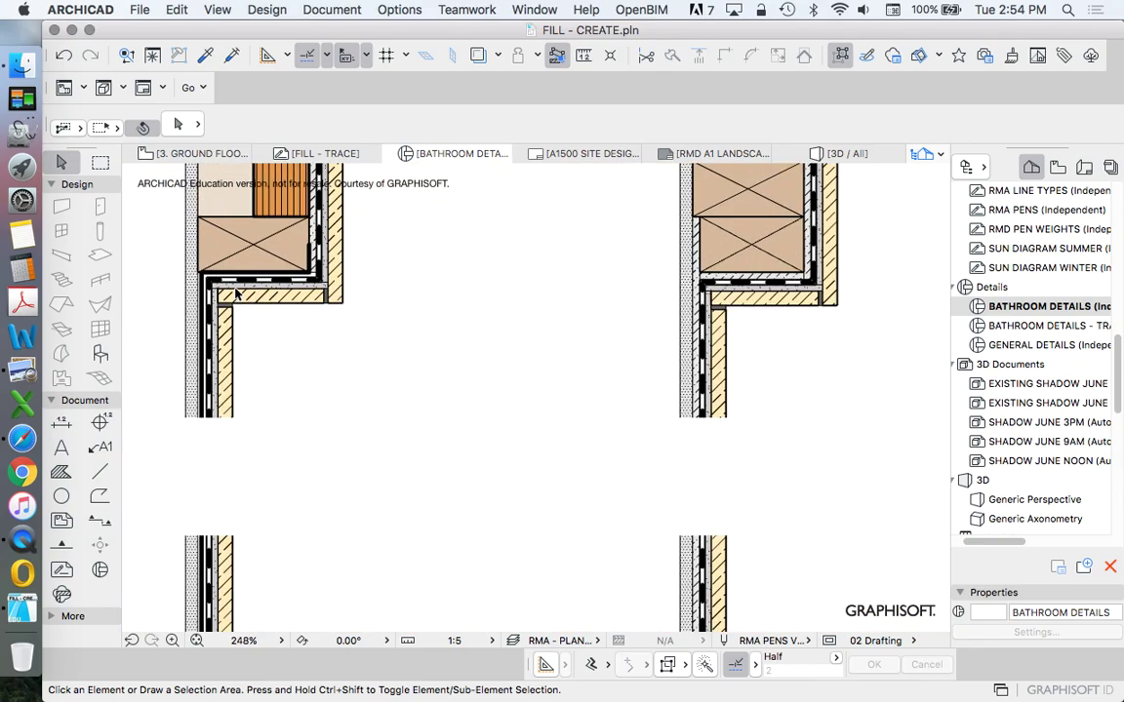
left_click(232, 250)
scroll(390, 282, "down", 3)
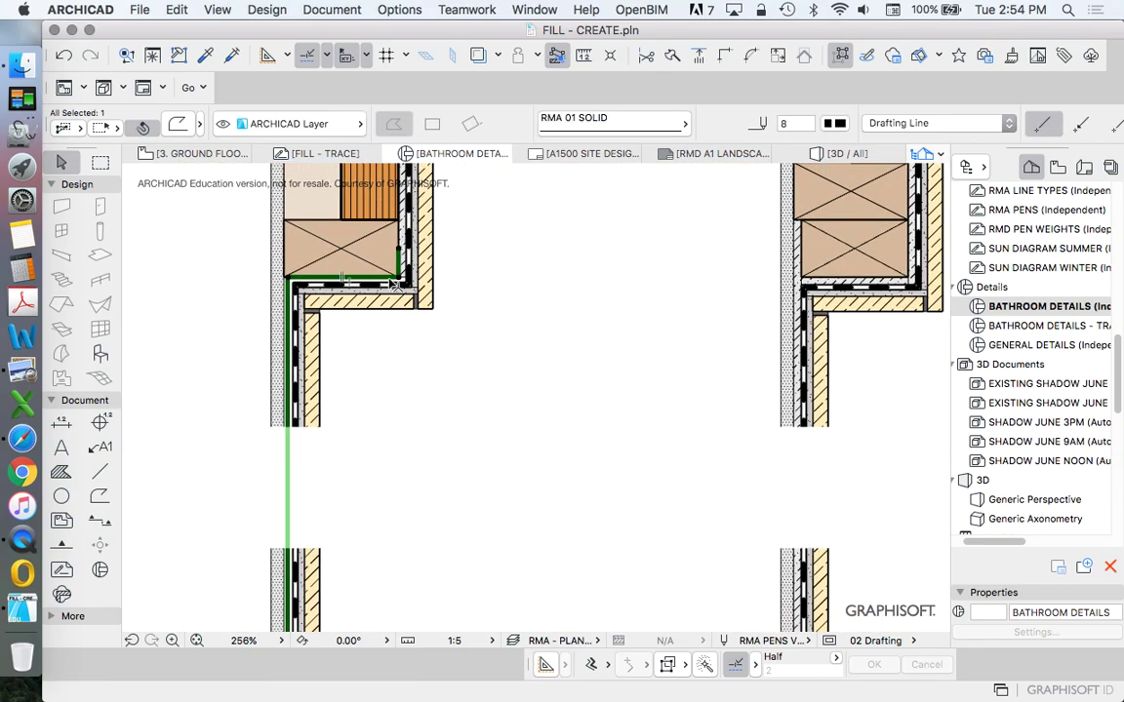
scroll(263, 312, "down", 2)
scroll(380, 278, "up", 5)
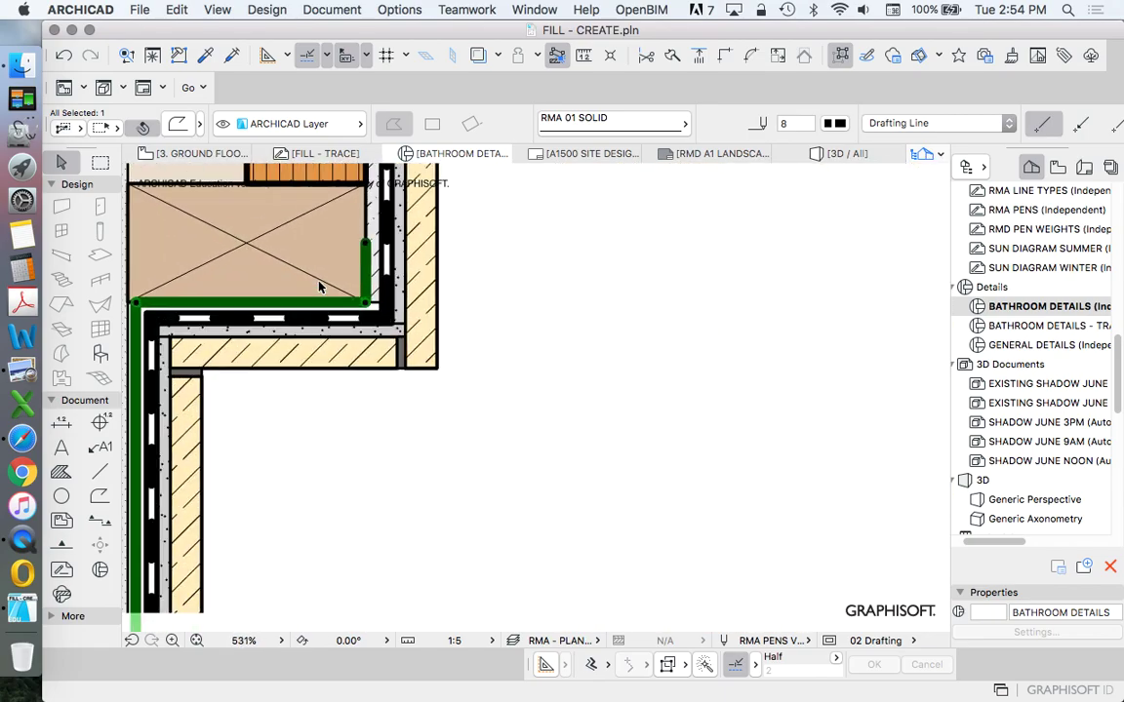
scroll(359, 259, "down", 4)
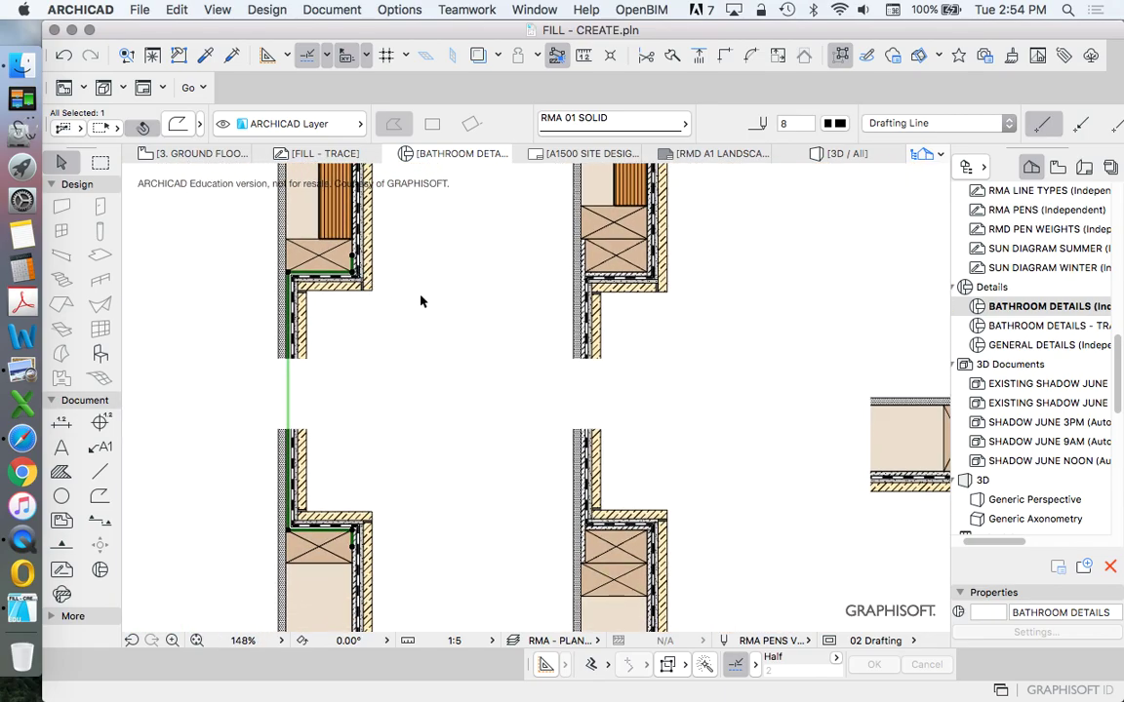
scroll(501, 348, "down", 3)
scroll(517, 322, "up", 2)
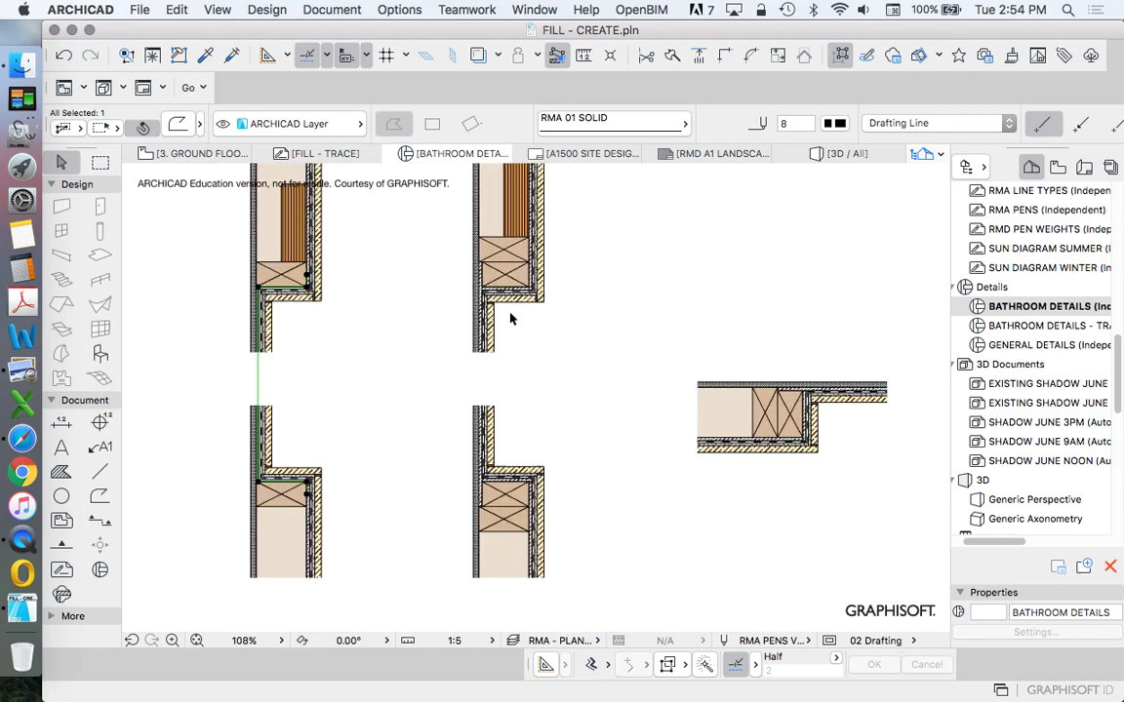
left_click(429, 320)
scroll(395, 300, "up", 3)
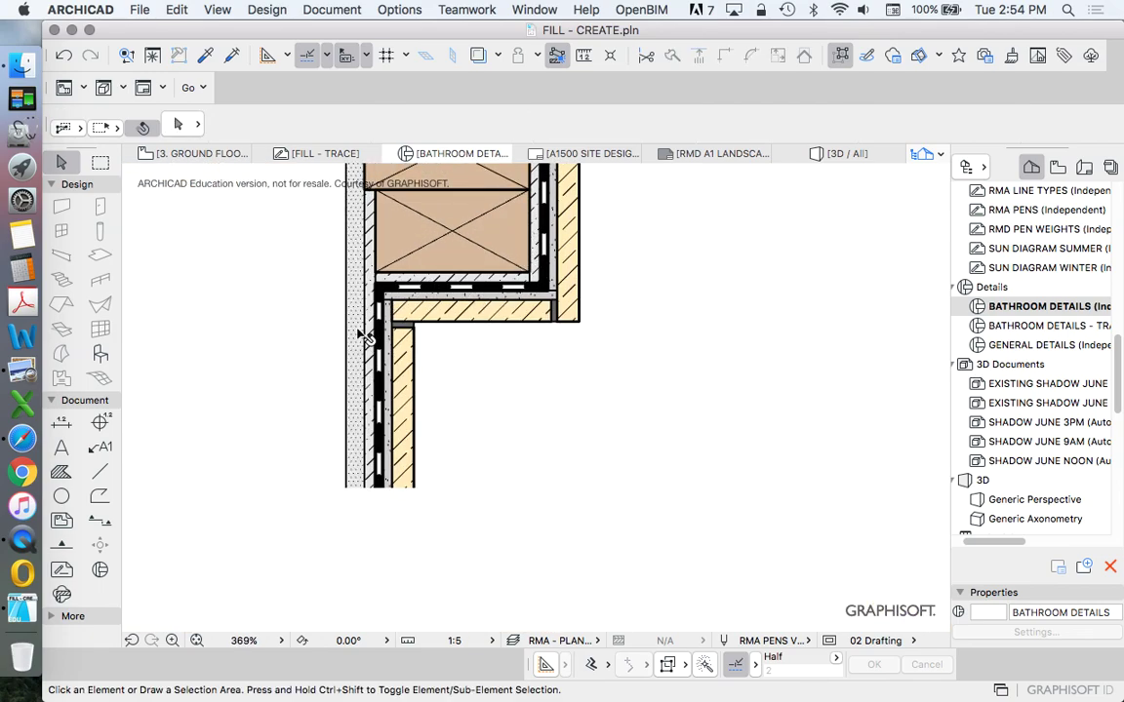
scroll(410, 312, "down", 2)
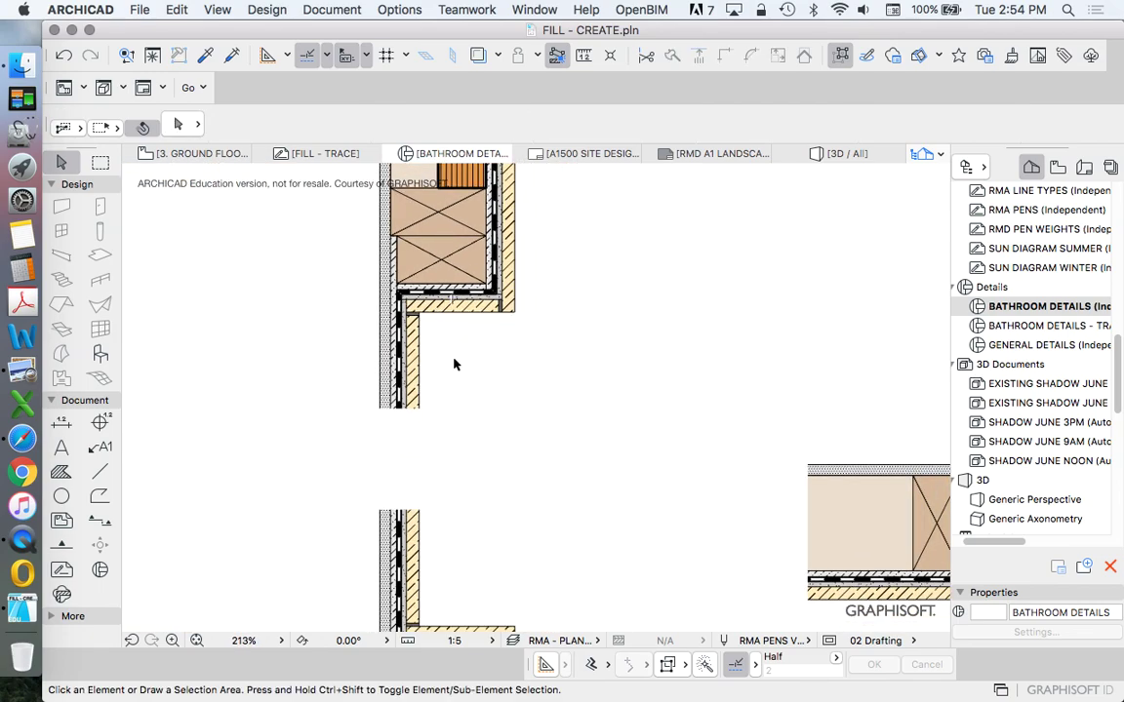
scroll(447, 274, "up", 1)
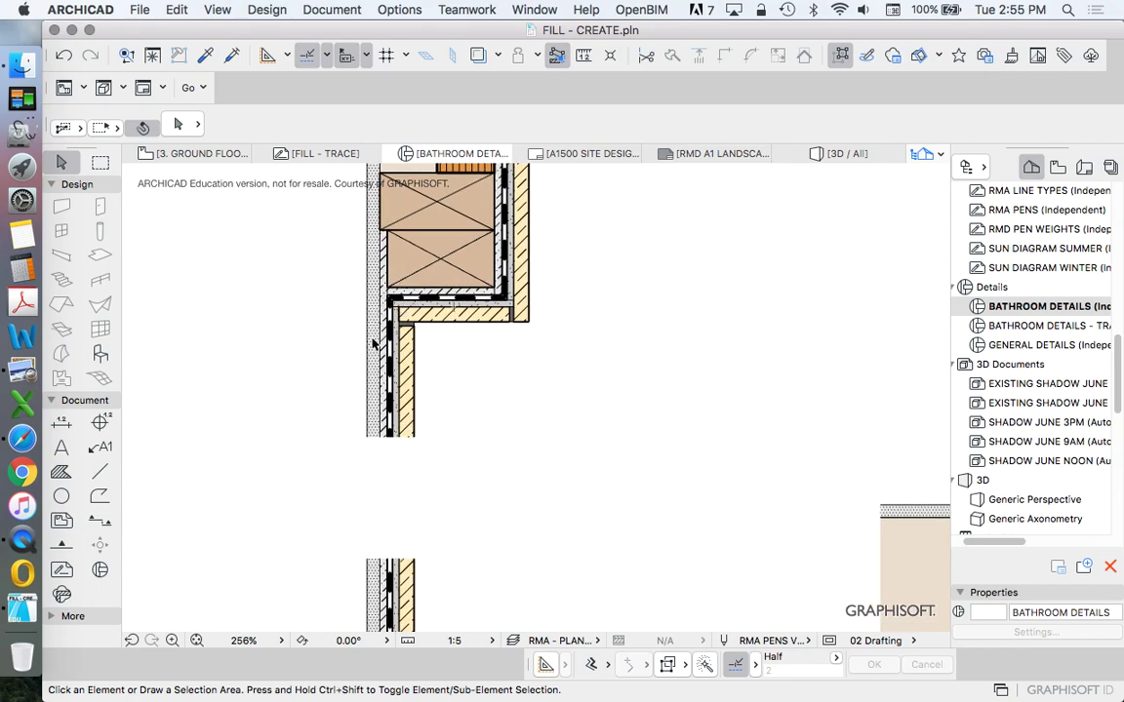
scroll(361, 322, "down", 5)
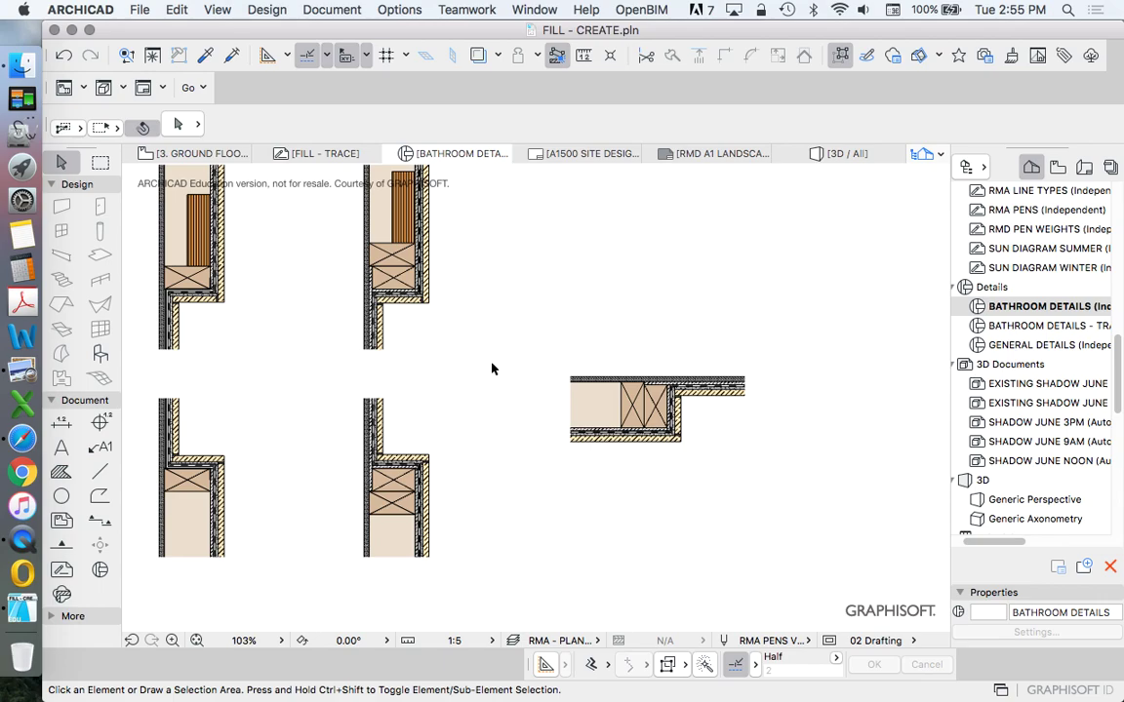
scroll(376, 300, "up", 4)
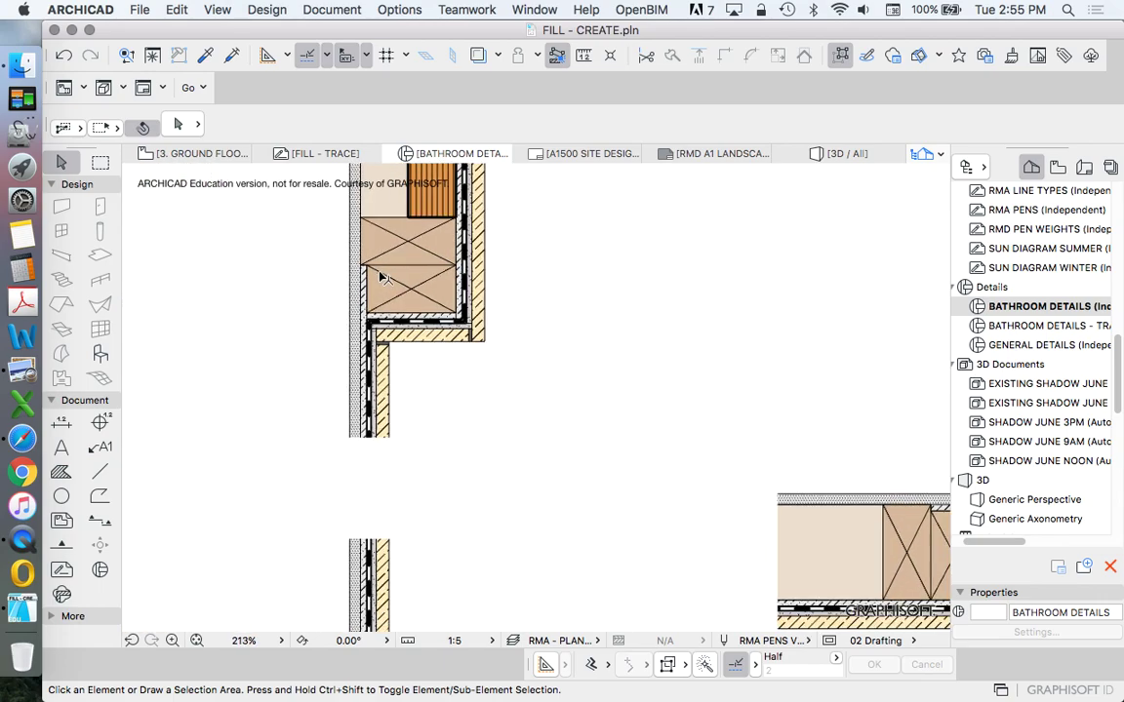
scroll(346, 287, "down", 4)
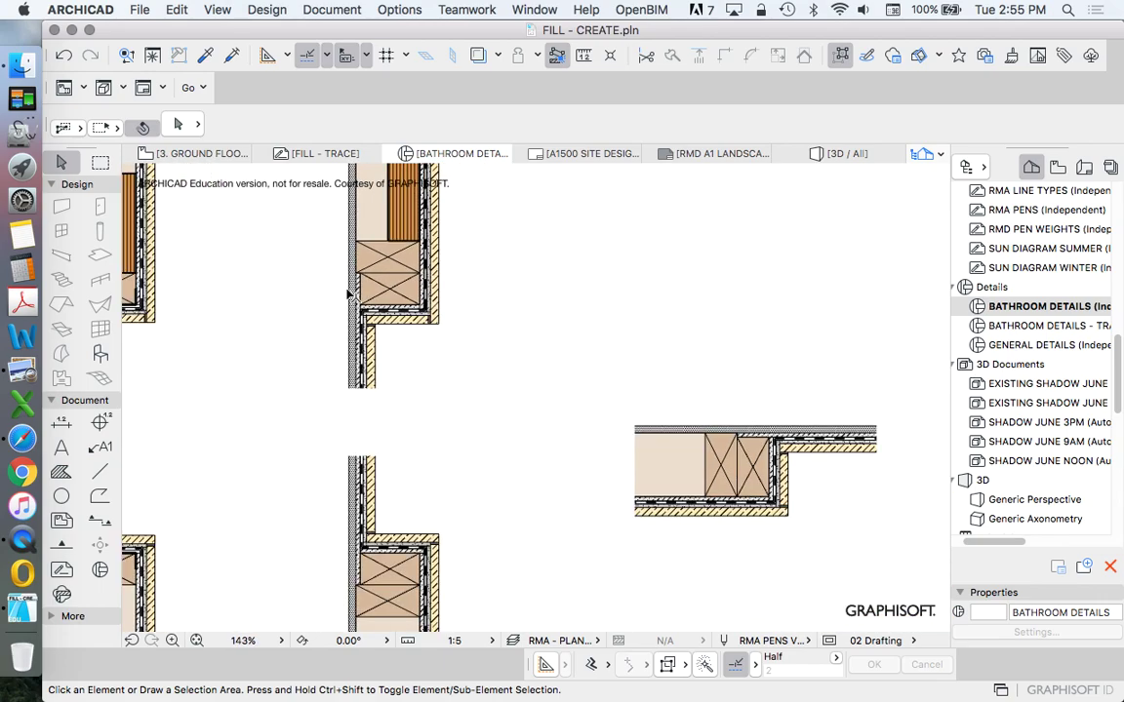
scroll(425, 437, "down", 3)
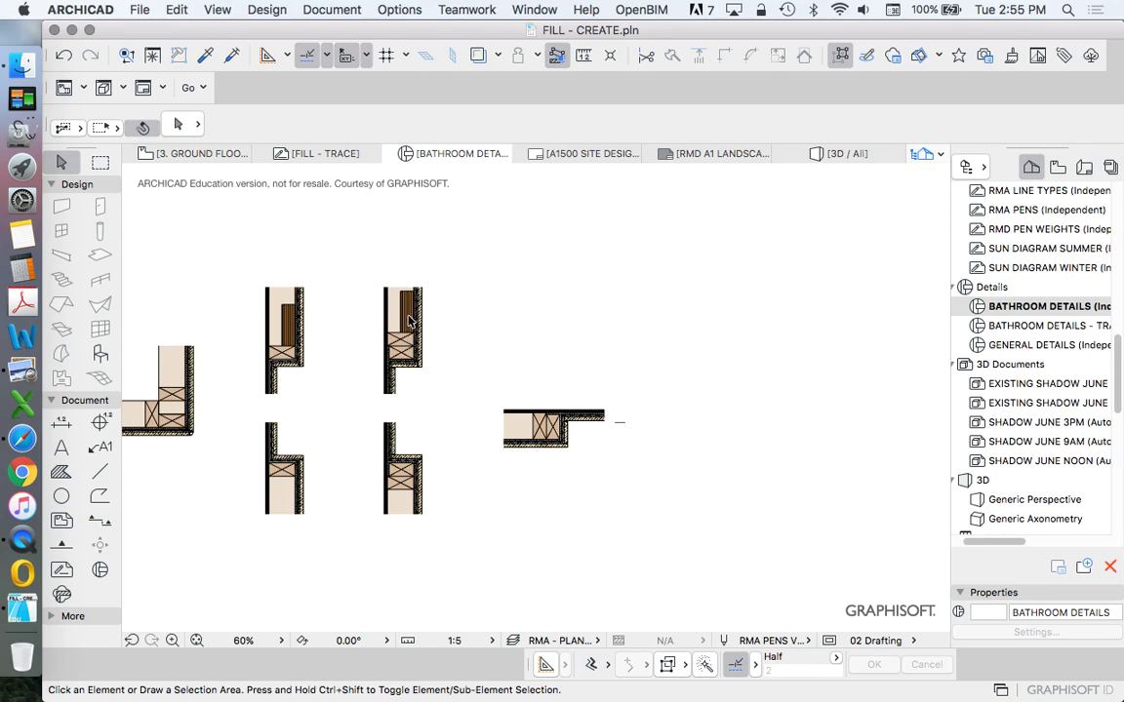
scroll(587, 436, "up", 10)
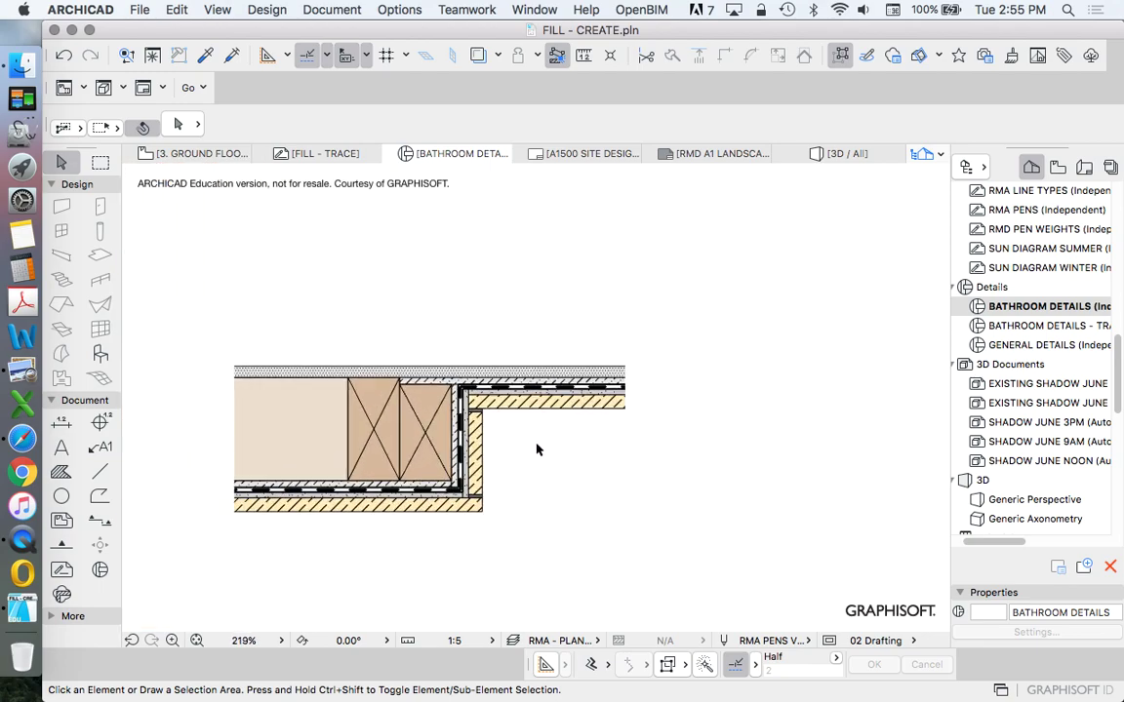
scroll(601, 342, "down", 5)
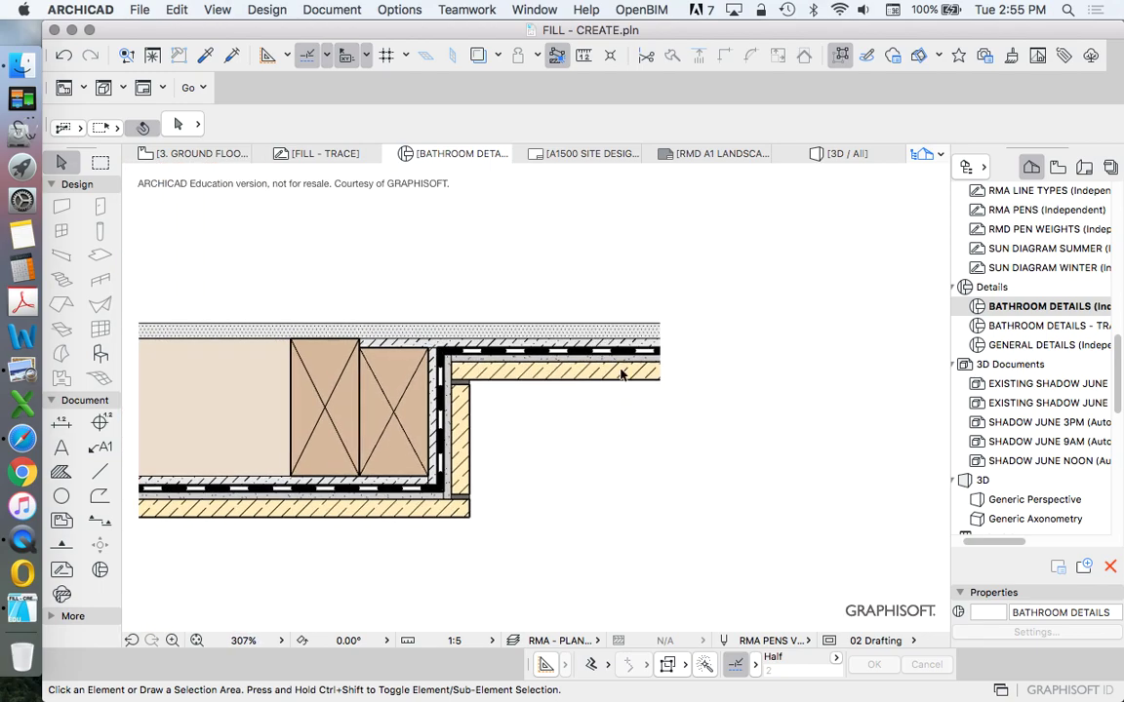
scroll(629, 371, "down", 5)
scroll(643, 380, "down", 2)
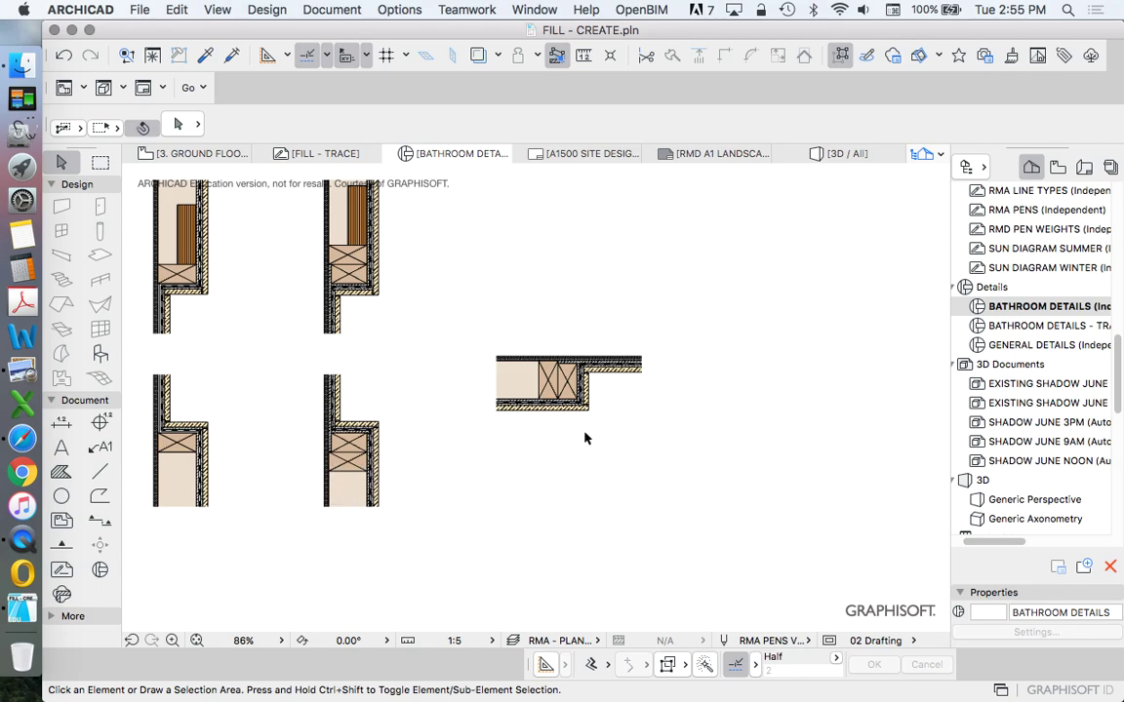
scroll(530, 398, "up", 5)
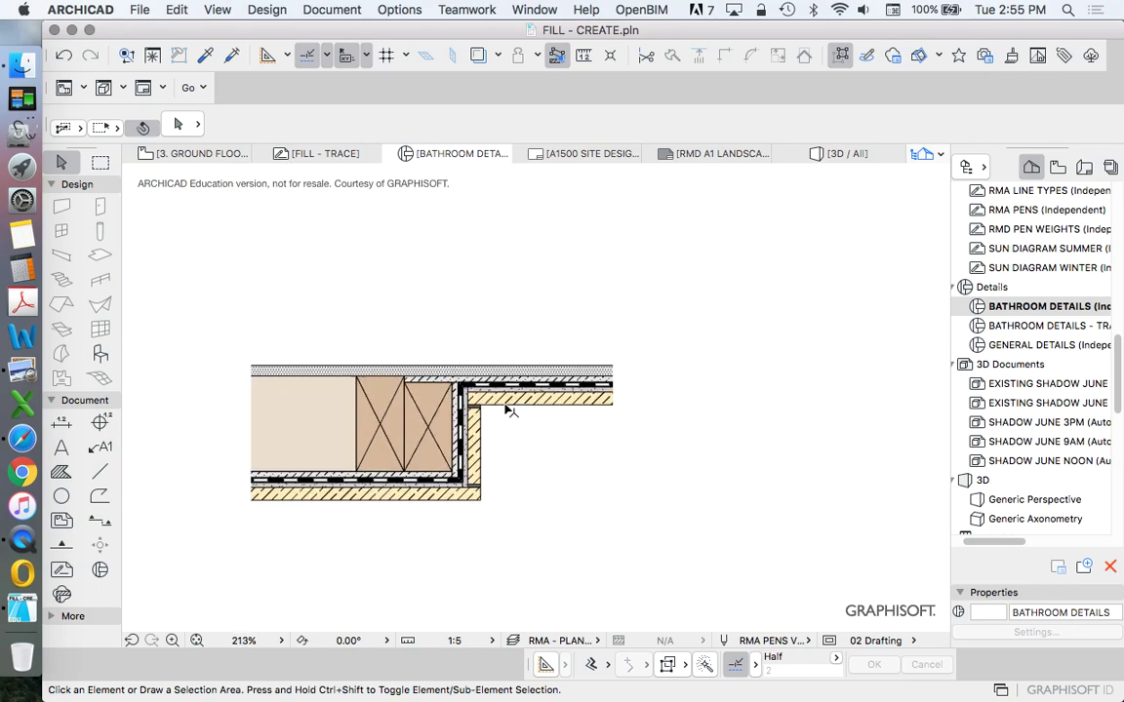
scroll(518, 449, "up", 3)
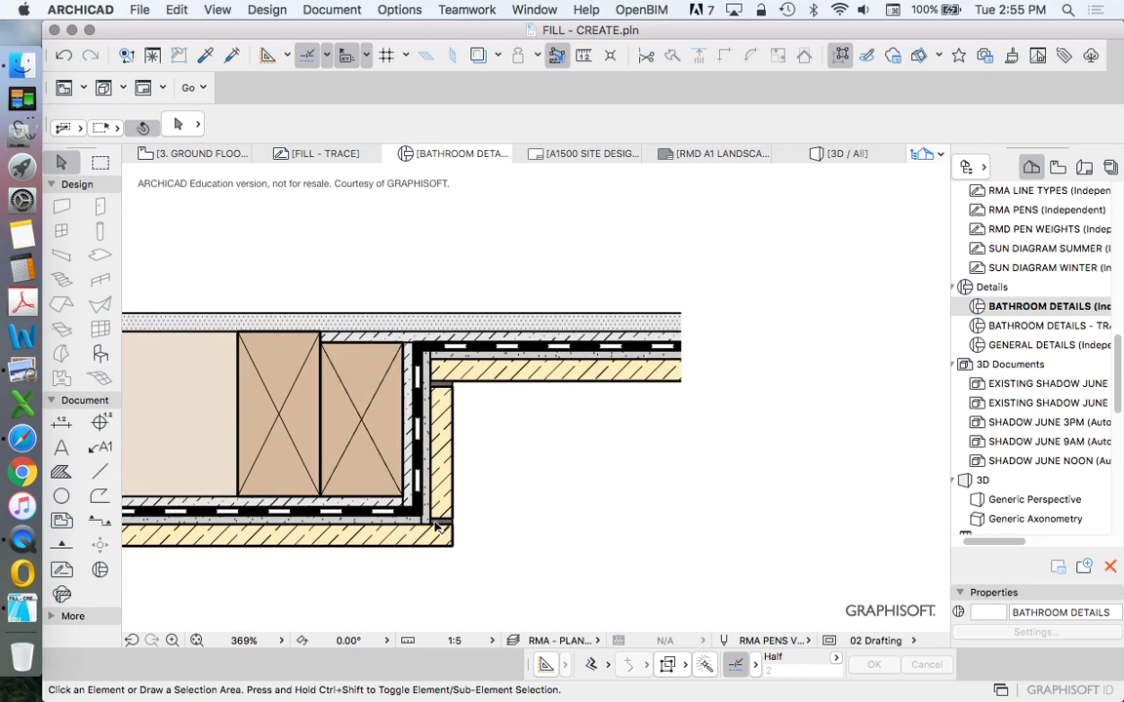
scroll(537, 409, "down", 2)
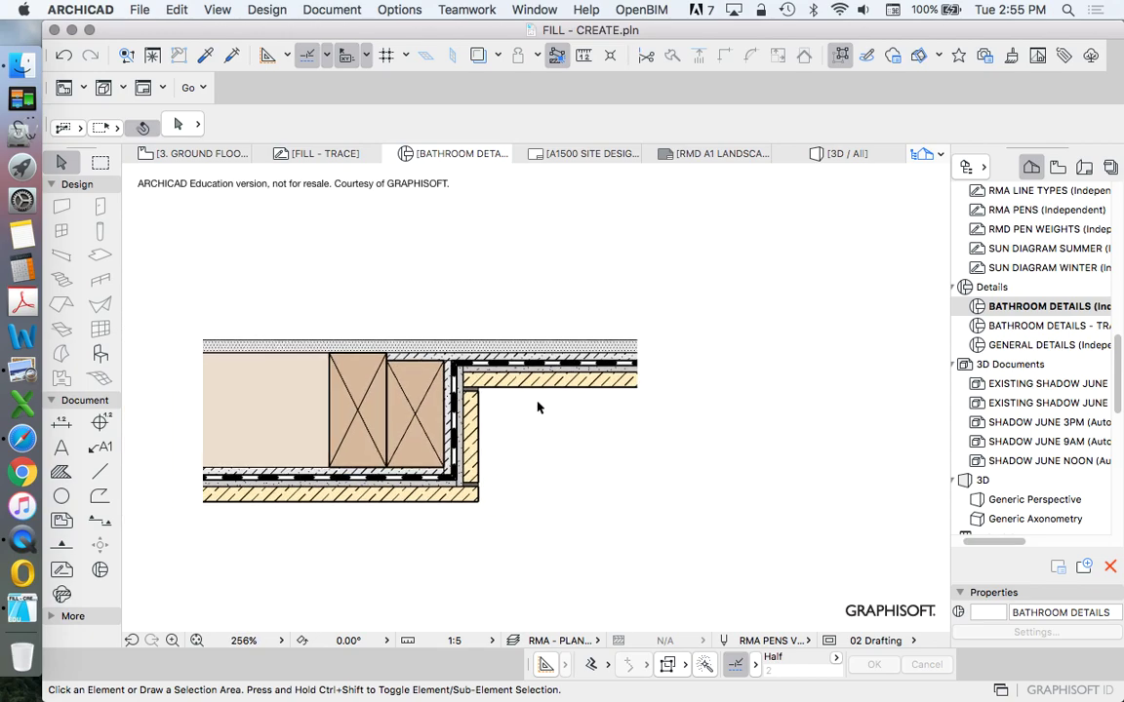
scroll(605, 473, "down", 2)
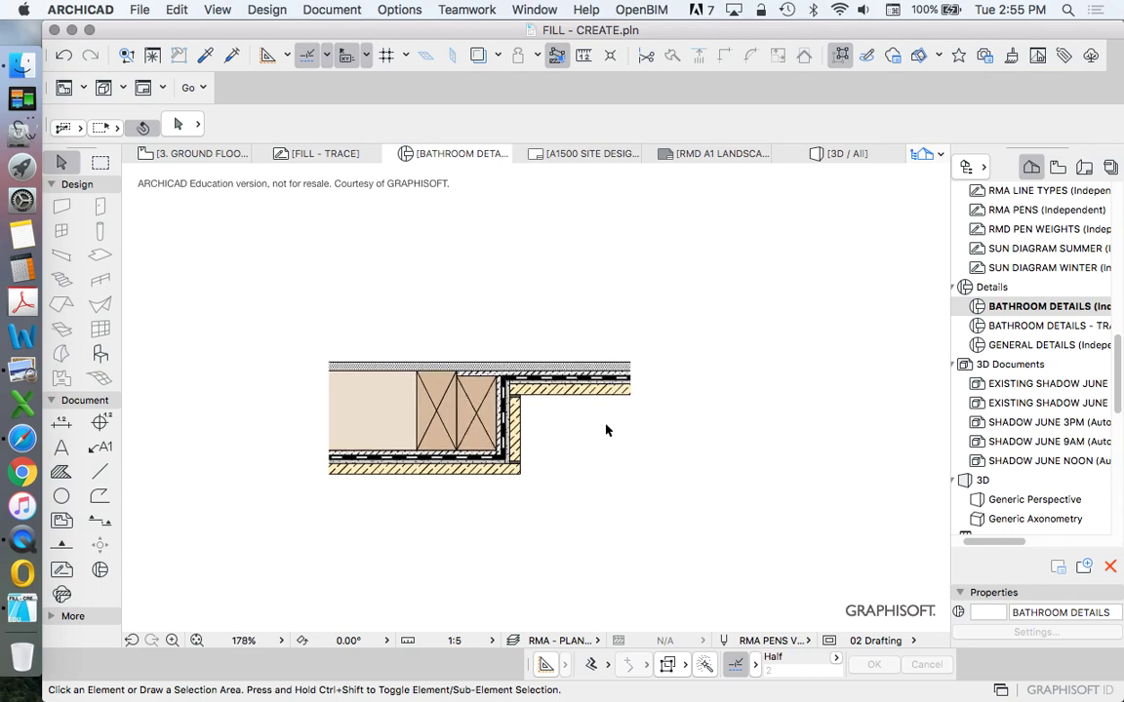
scroll(613, 419, "down", 3)
scroll(615, 413, "left", 5)
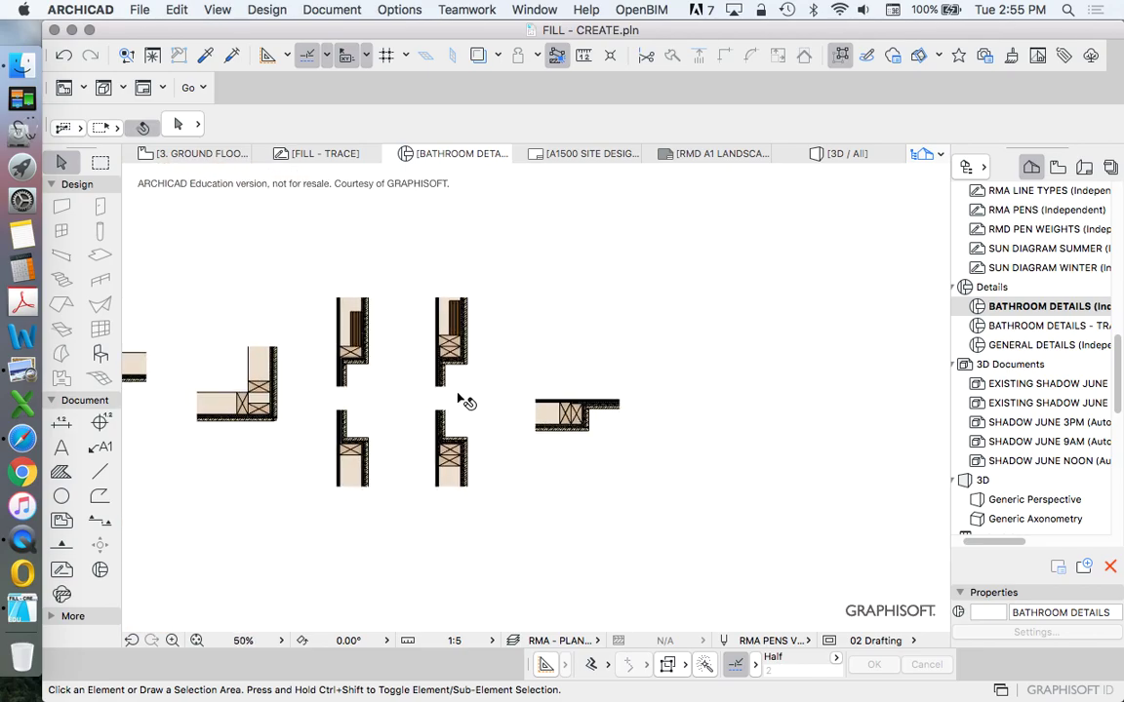
scroll(255, 431, "up", 5)
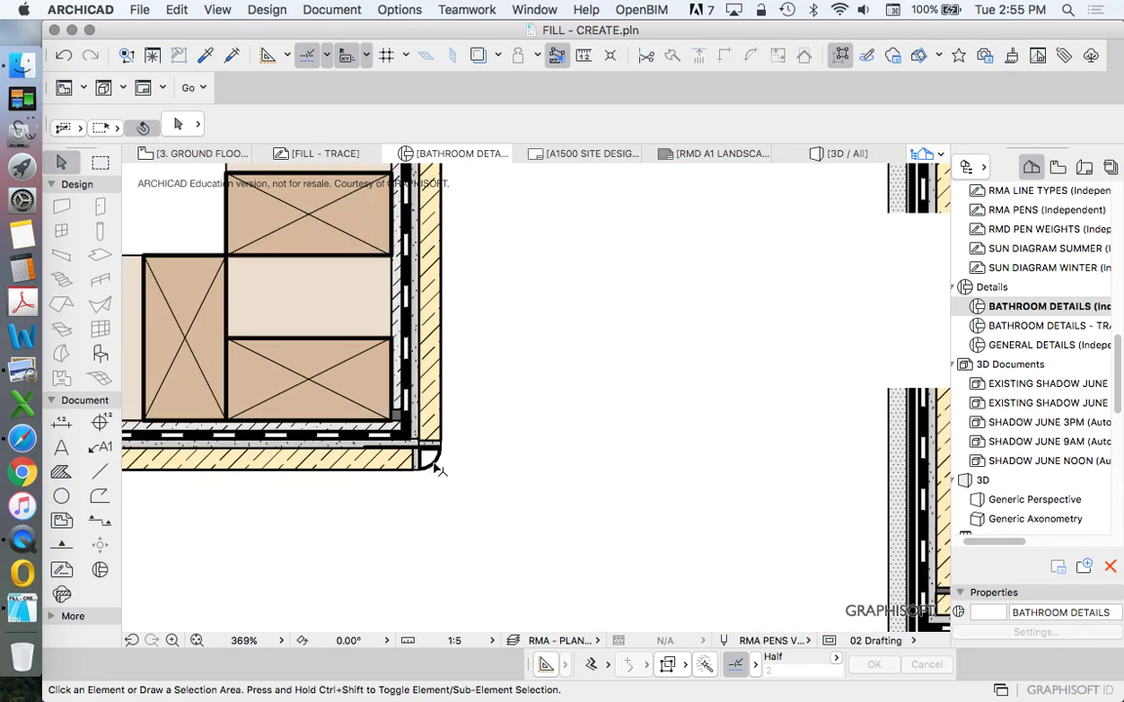
scroll(478, 366, "down", 5)
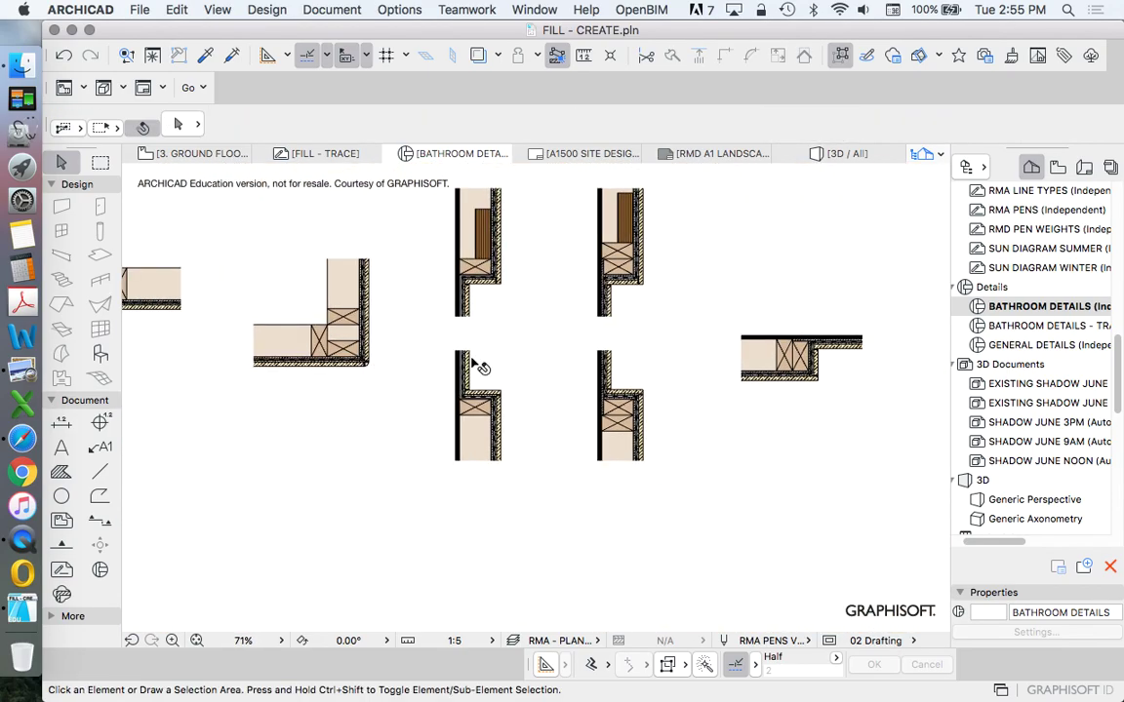
scroll(493, 283, "up", 2)
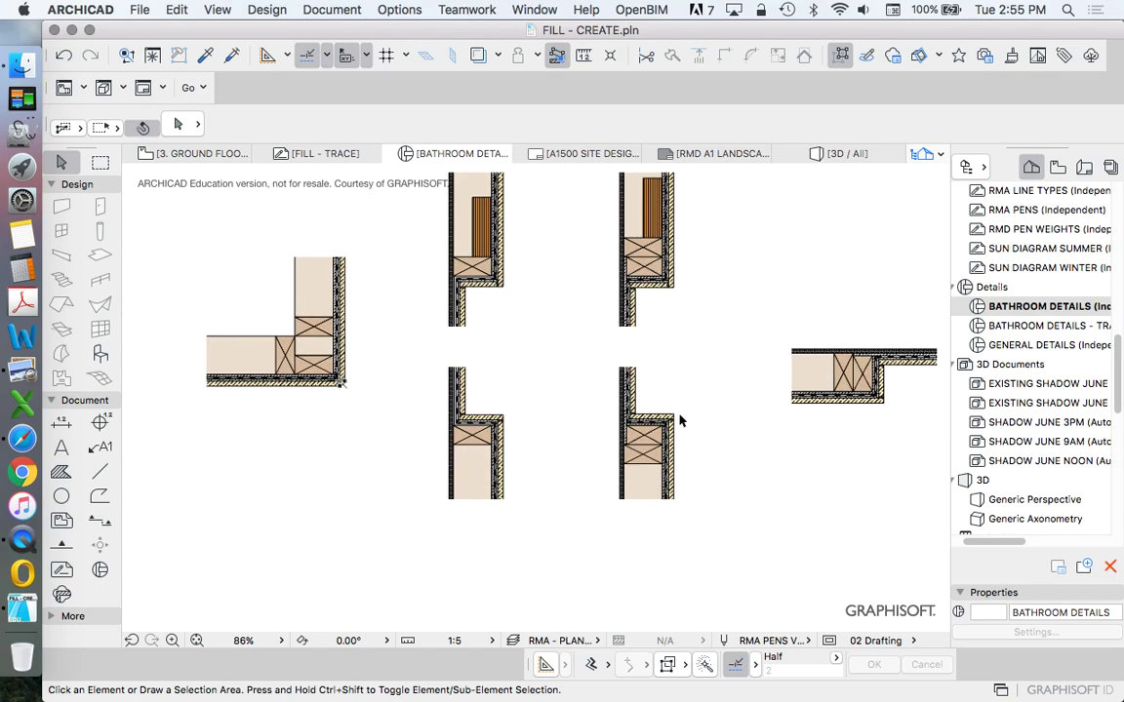
scroll(707, 371, "right", 5)
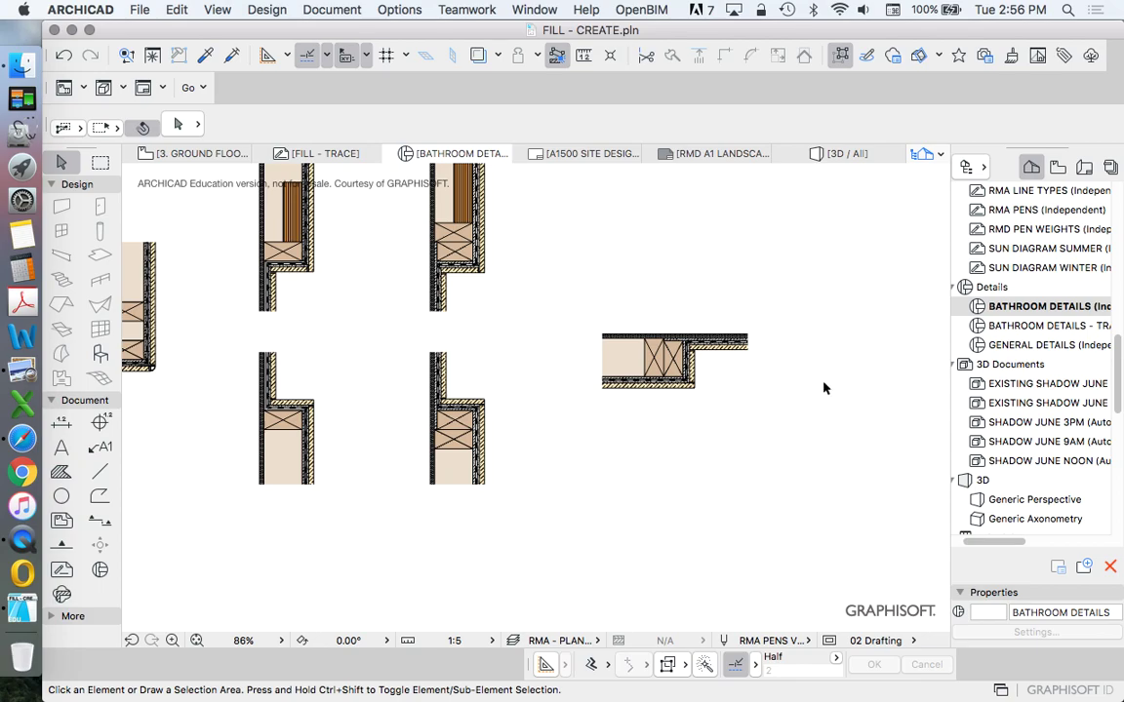
scroll(805, 392, "down", 4)
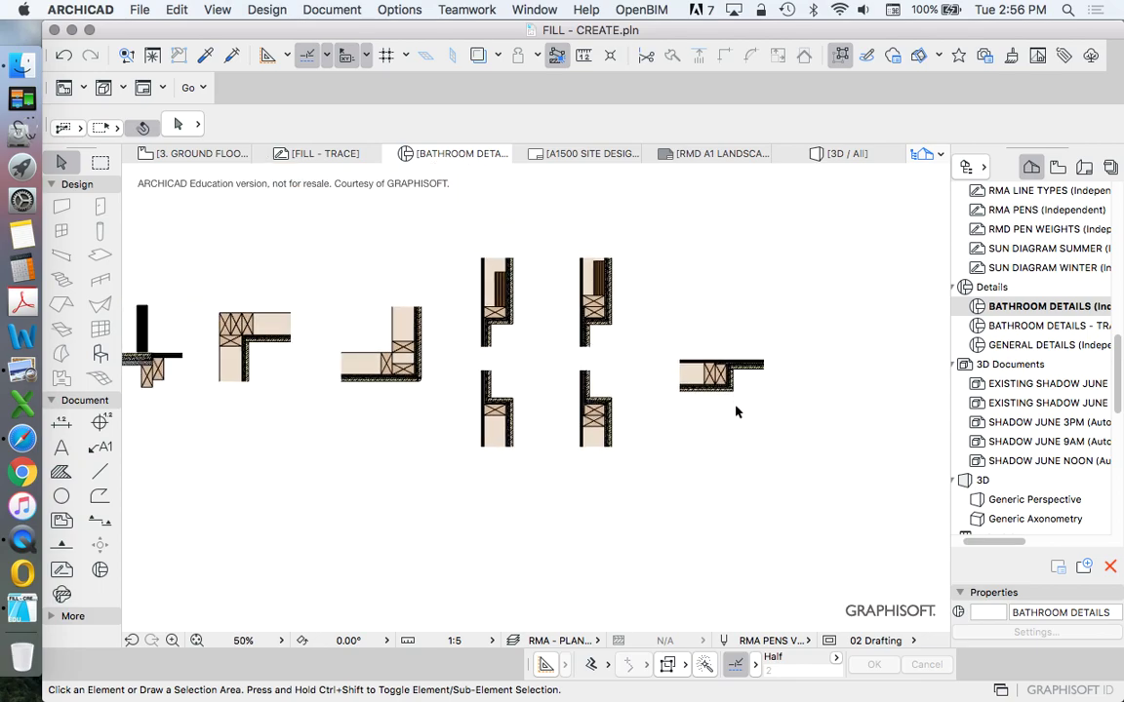
scroll(781, 375, "up", 2)
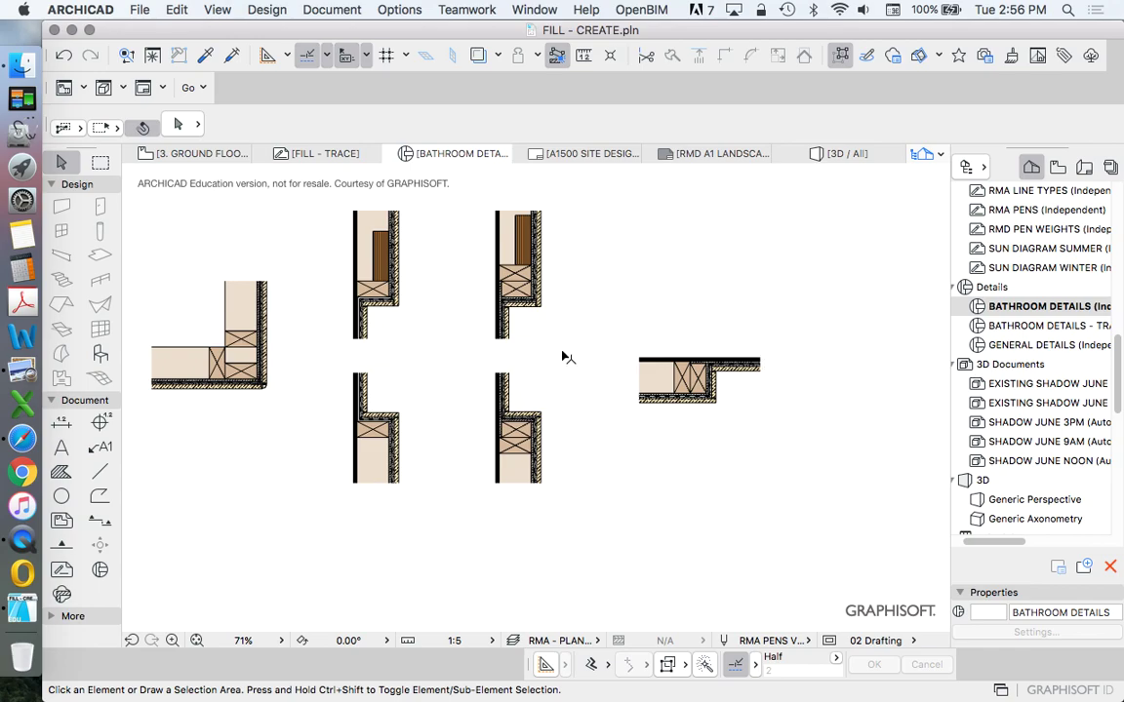
scroll(563, 357, "down", 6)
scroll(589, 340, "up", 2)
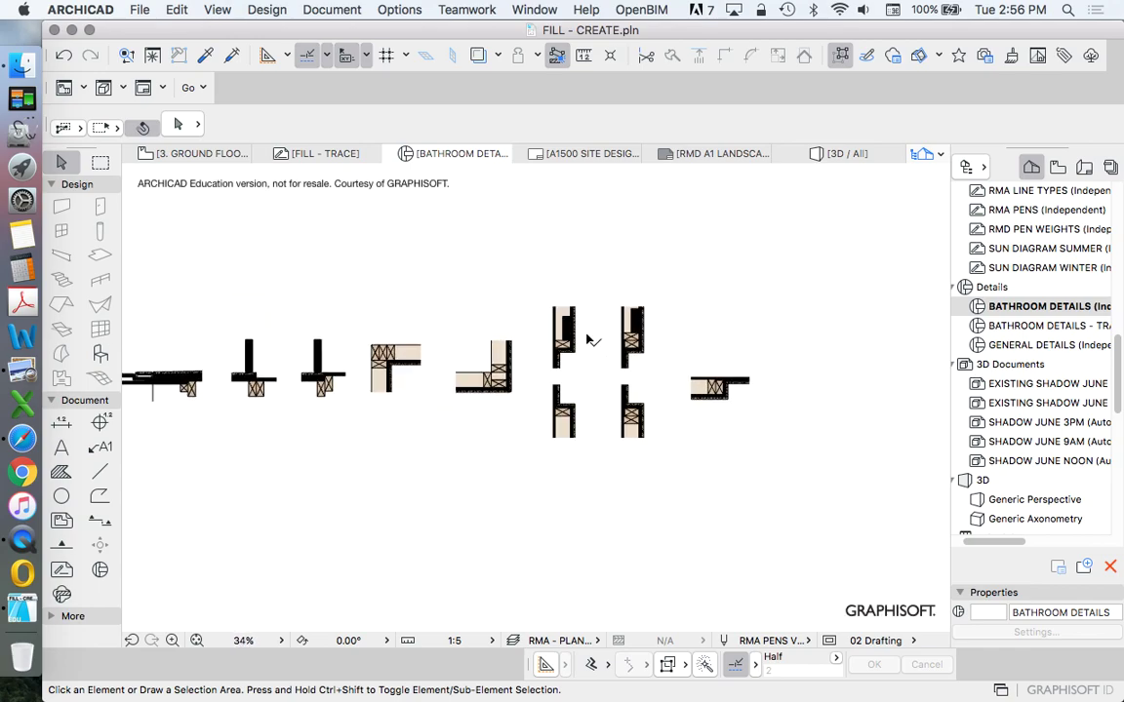
scroll(508, 293, "down", 1)
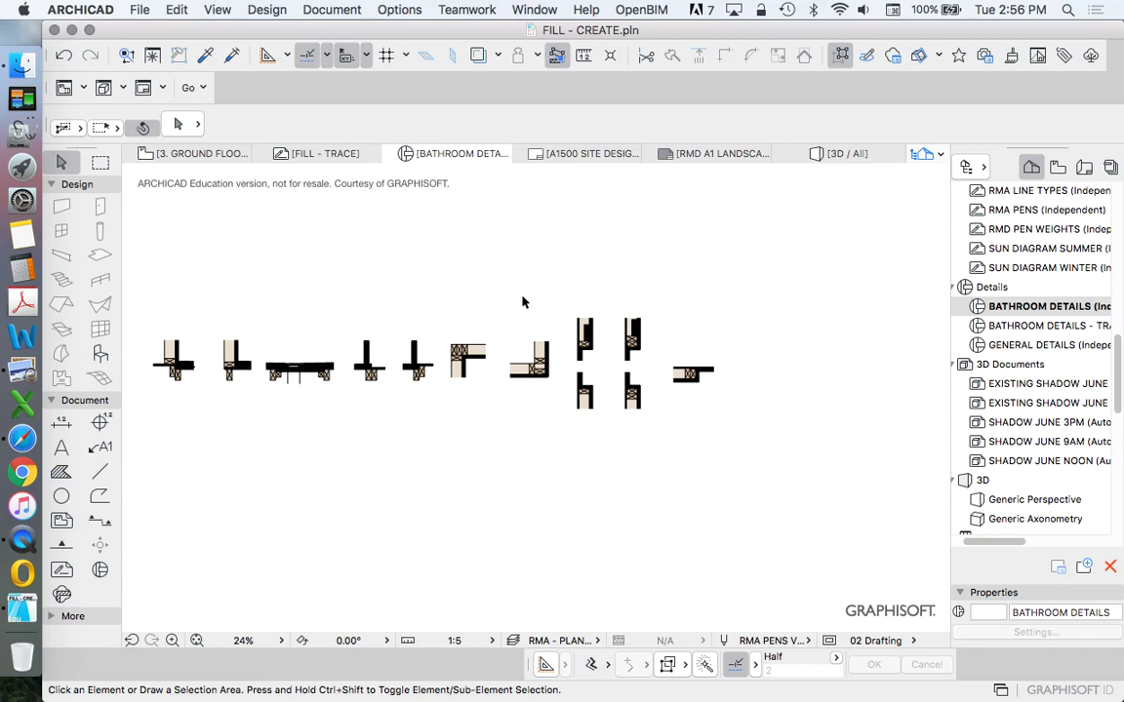
scroll(488, 380, "up", 2)
scroll(419, 389, "down", 2)
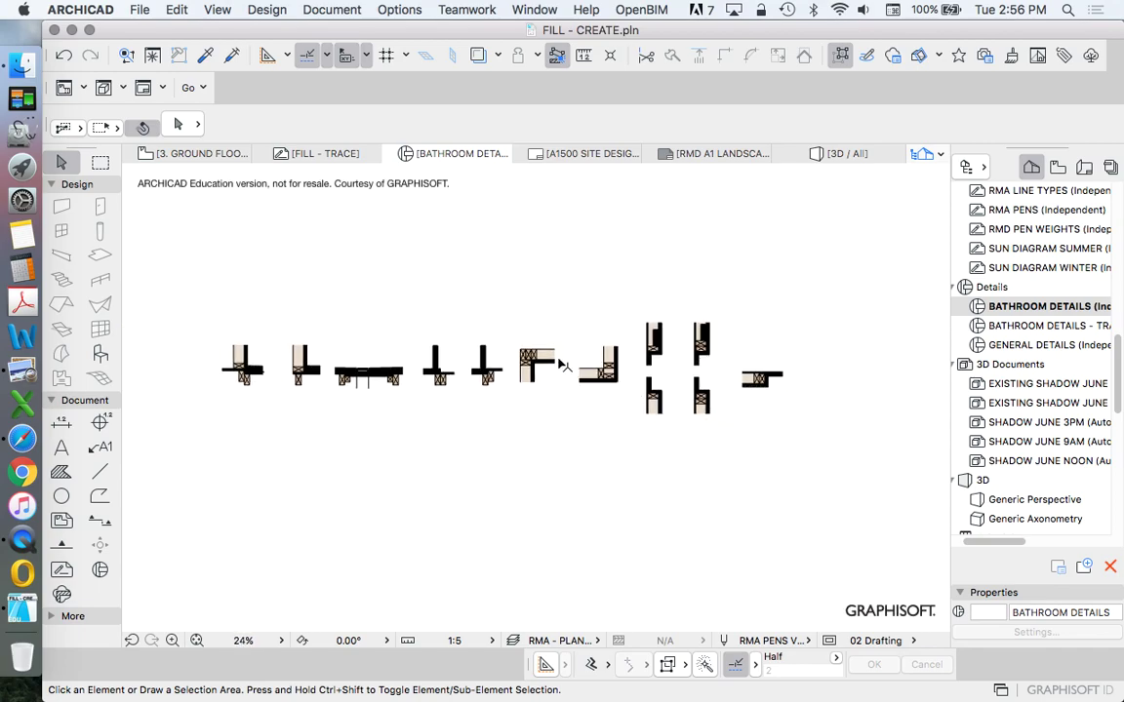
scroll(482, 343, "up", 7)
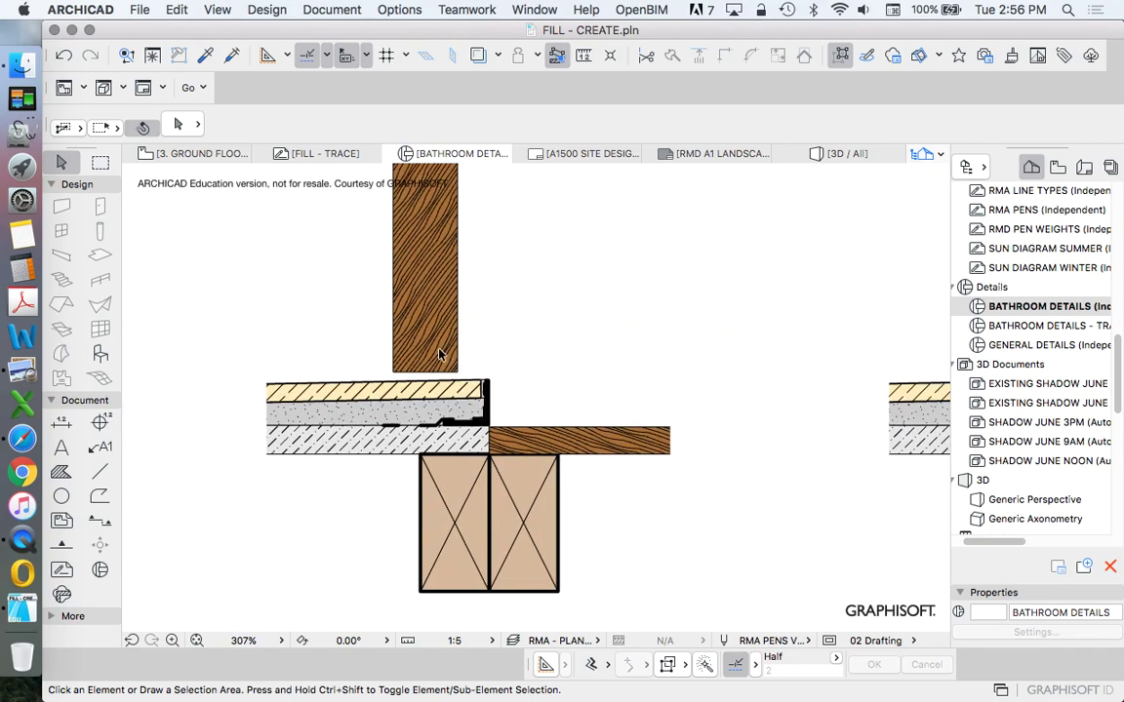
scroll(370, 363, "down", 7)
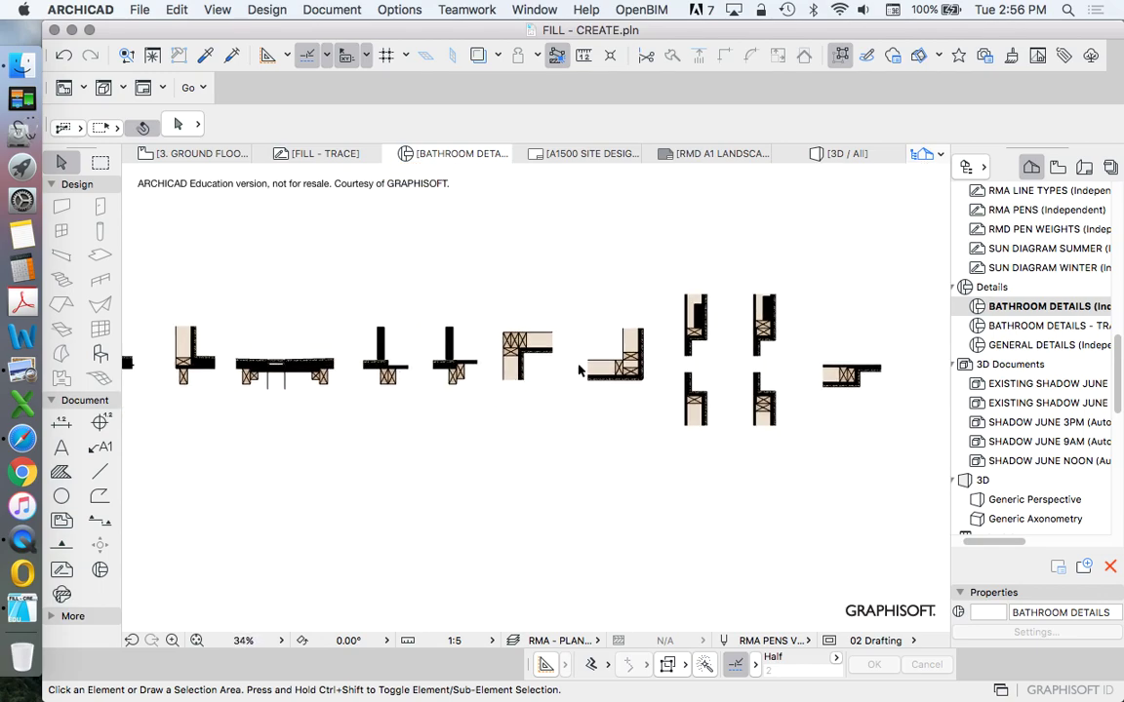
scroll(599, 380, "up", 2)
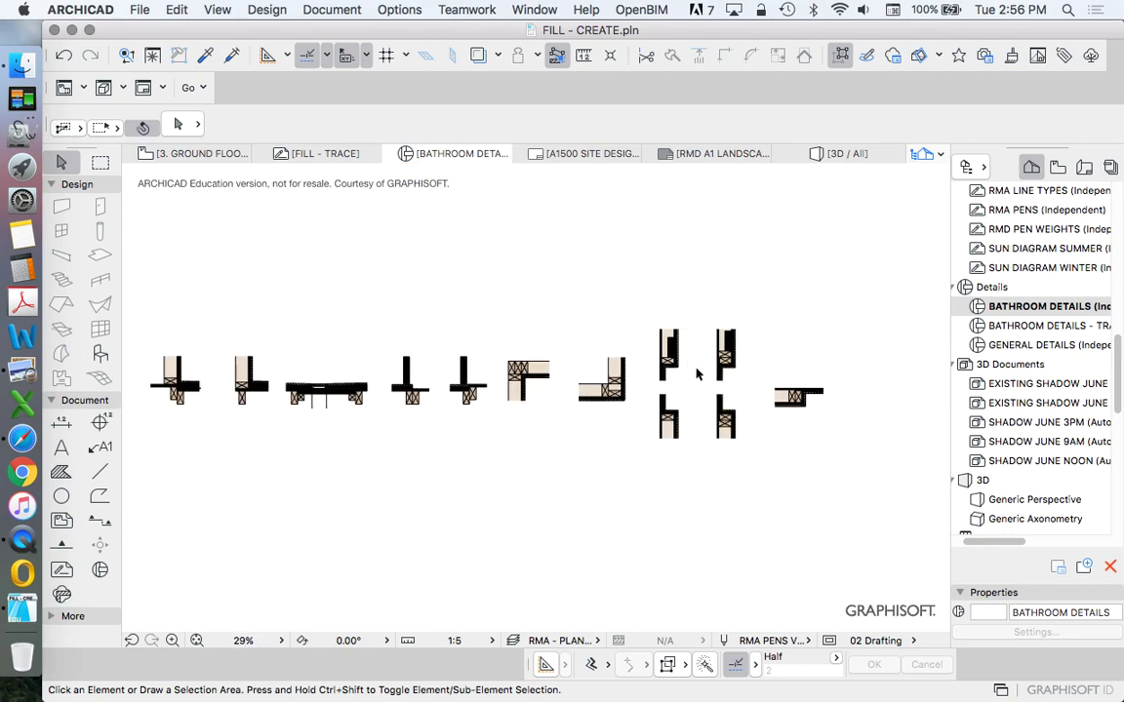
scroll(663, 371, "down", 2)
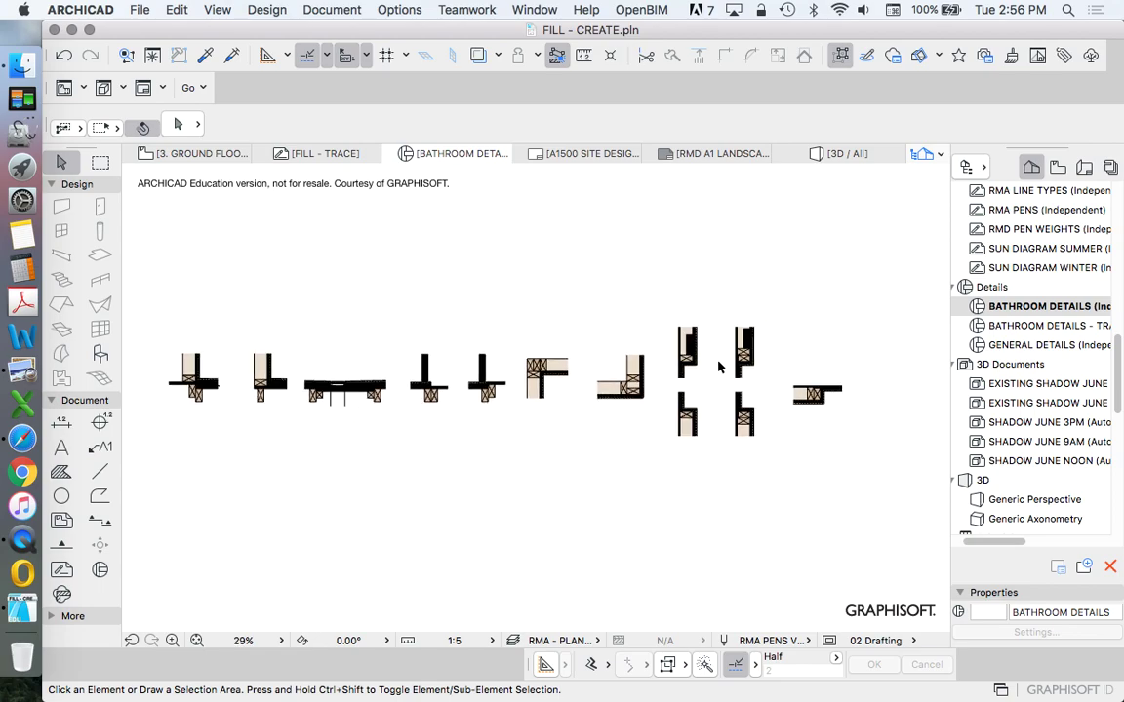
scroll(841, 422, "up", 10)
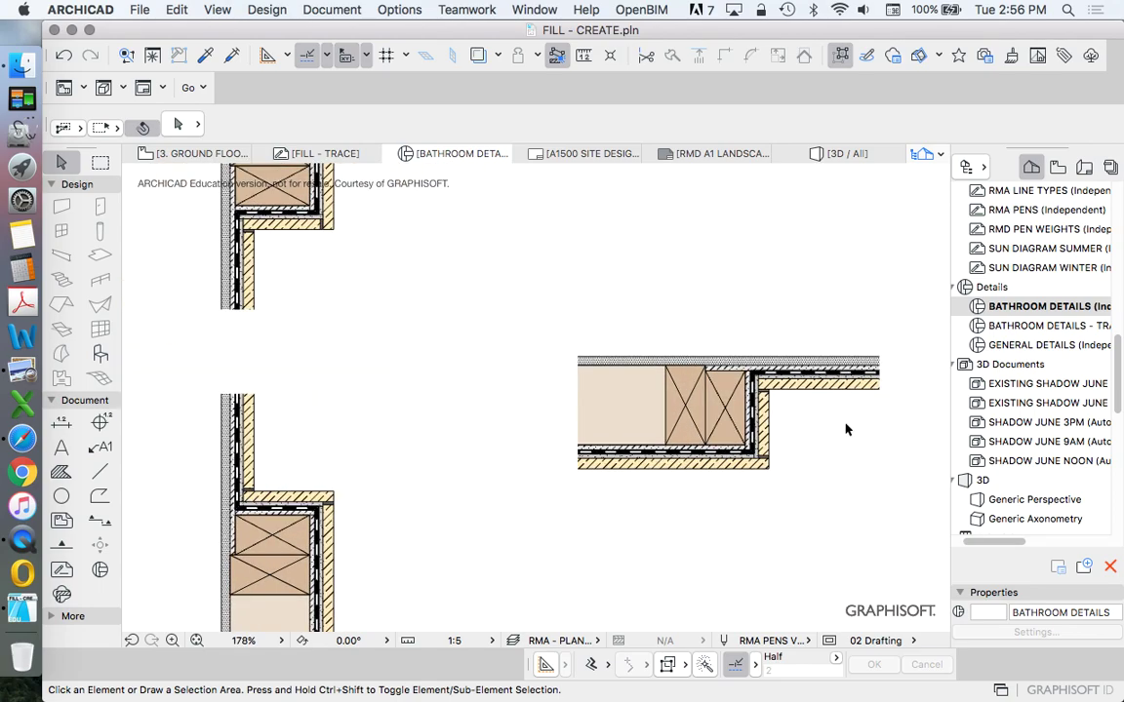
scroll(800, 400, "down", 3)
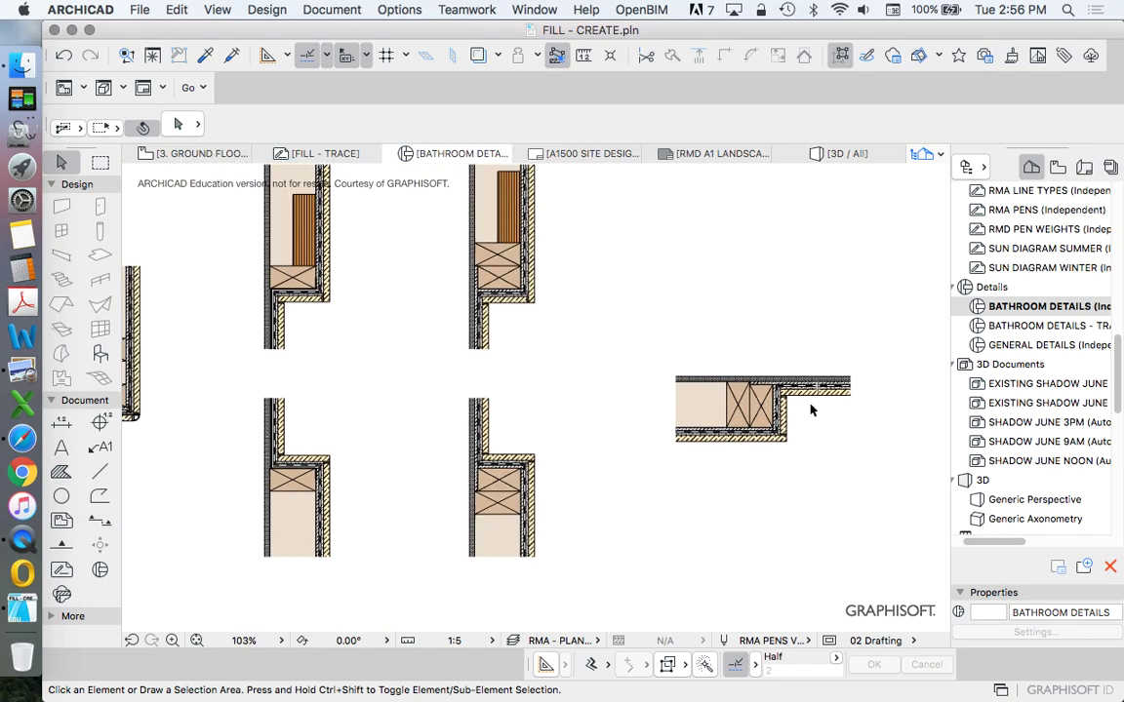